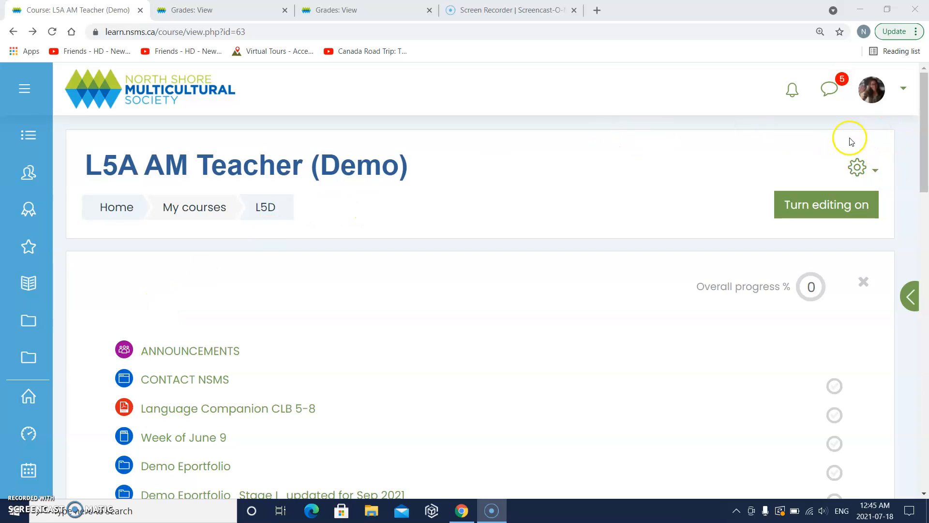
- Open the reset page for the L5A AM Teacher (Demo) course and look over its reset sections
click(870, 171)
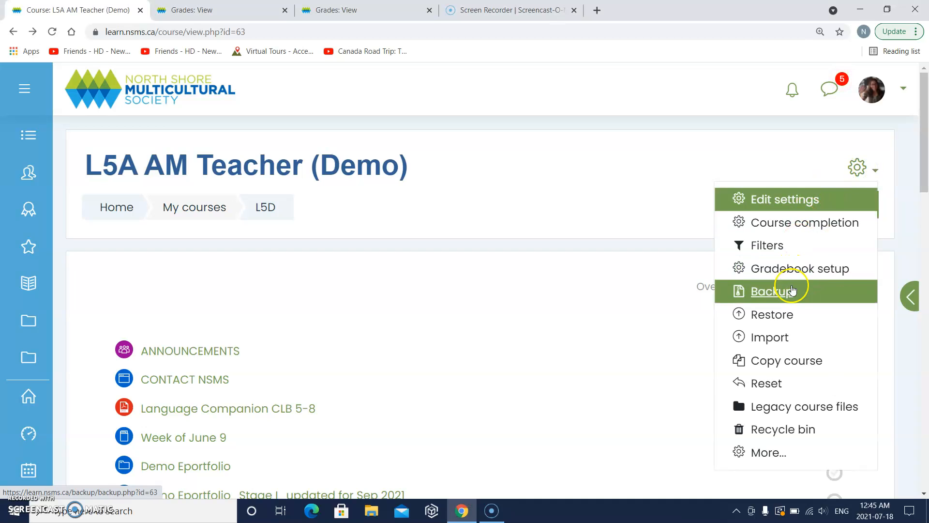
click(768, 383)
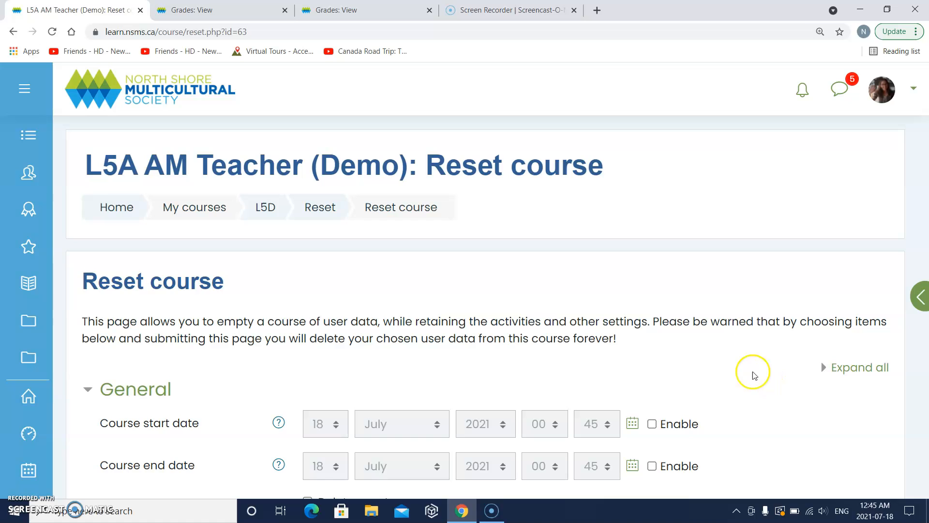
scroll(736, 368, down, 5)
scroll(735, 371, down, 10)
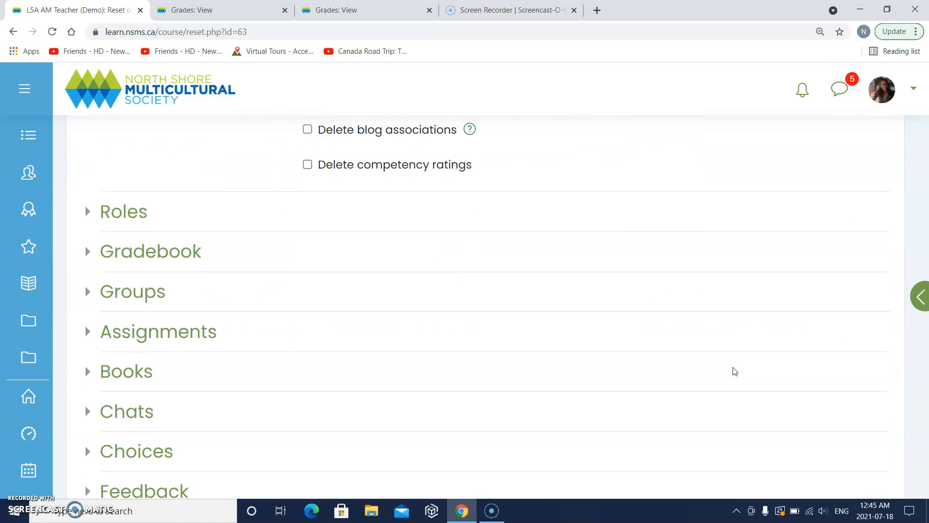
scroll(735, 371, down, 5)
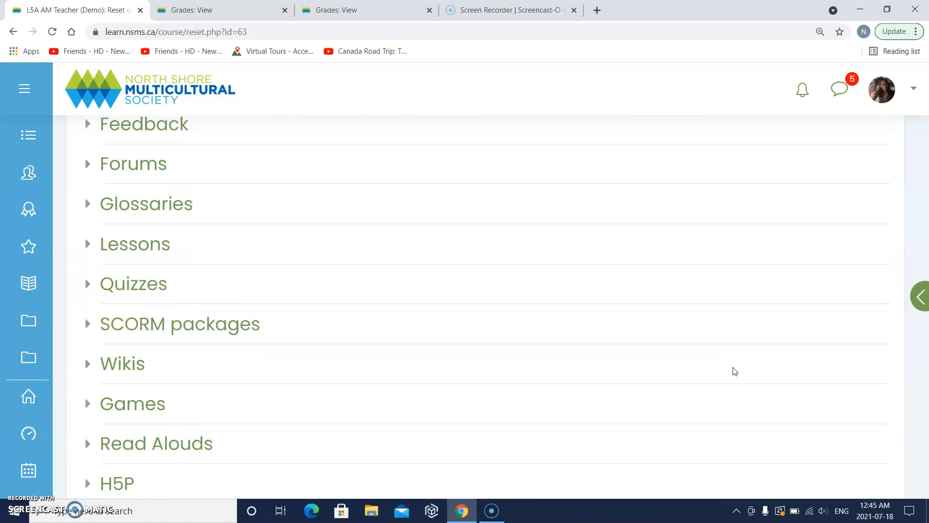
scroll(735, 371, up, 14)
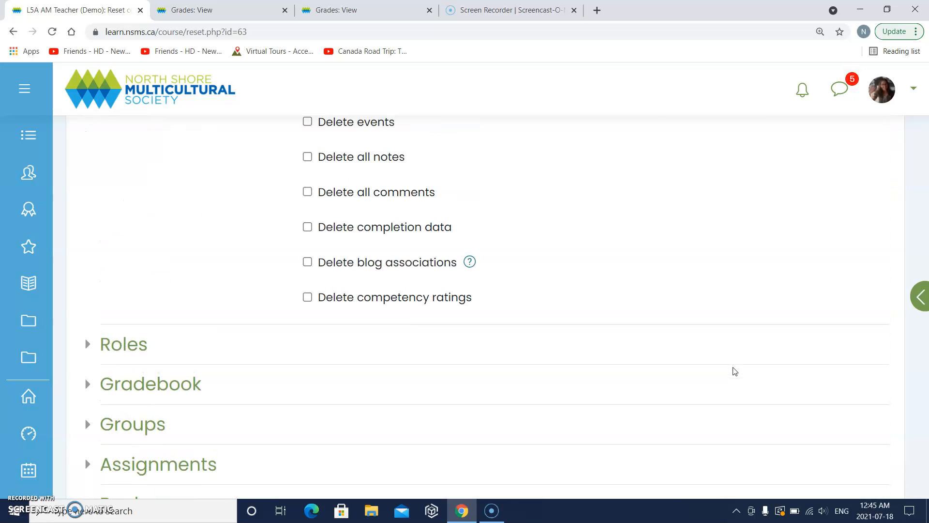
scroll(735, 371, up, 5)
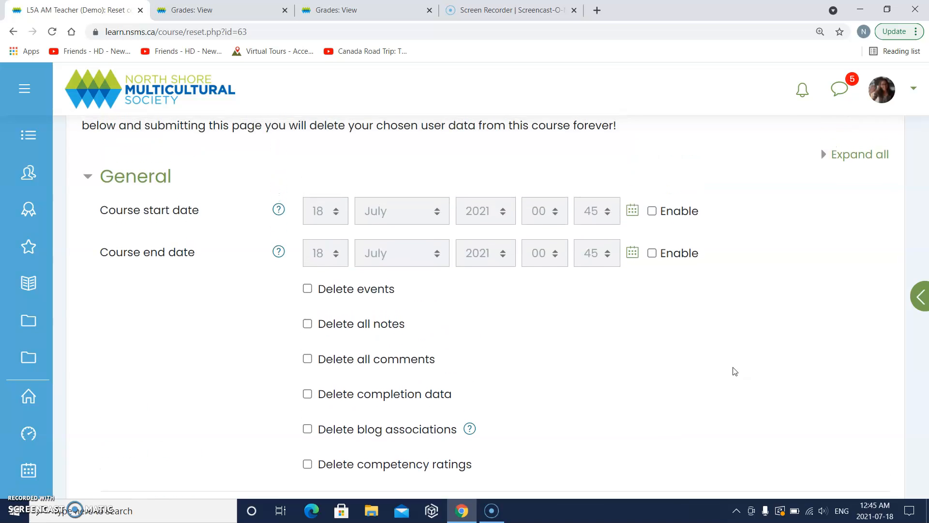
- Select Delete events among the General reset options
scroll(735, 371, down, 1)
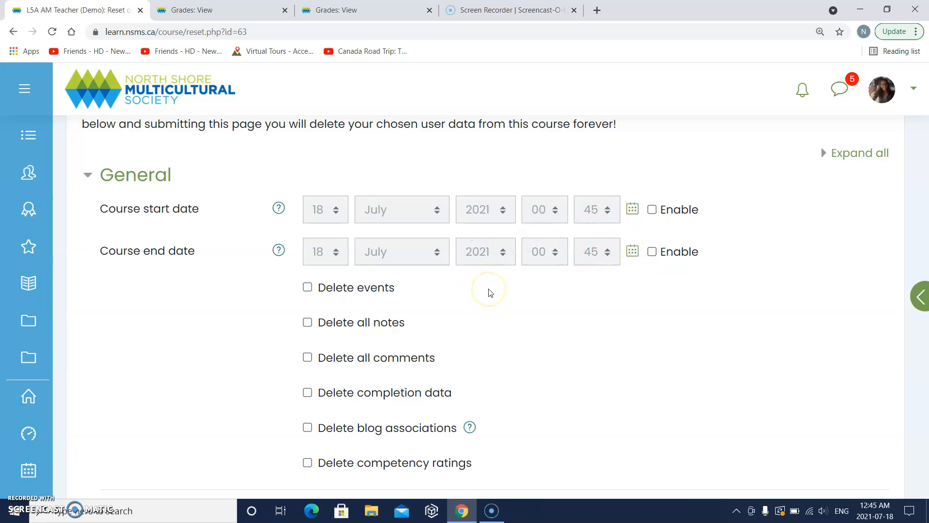
scroll(490, 292, down, 1)
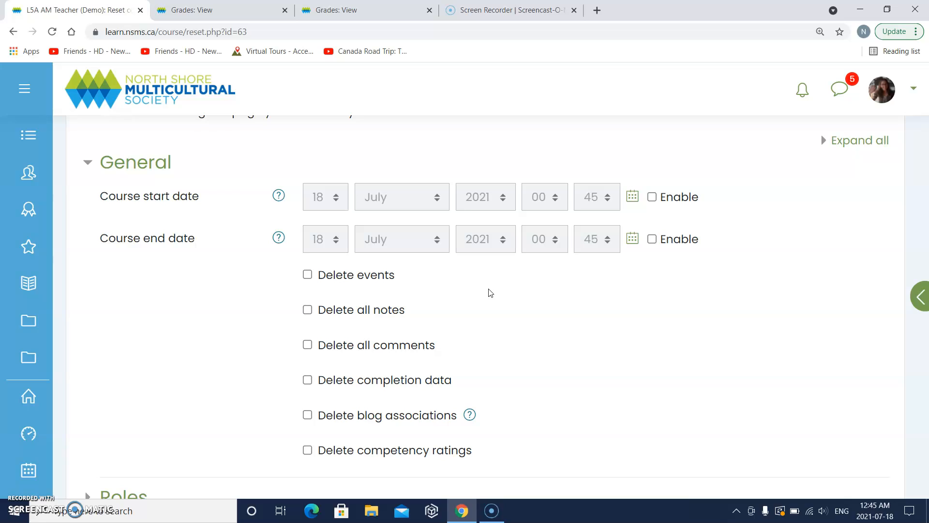
click(308, 275)
scroll(266, 363, down, 1)
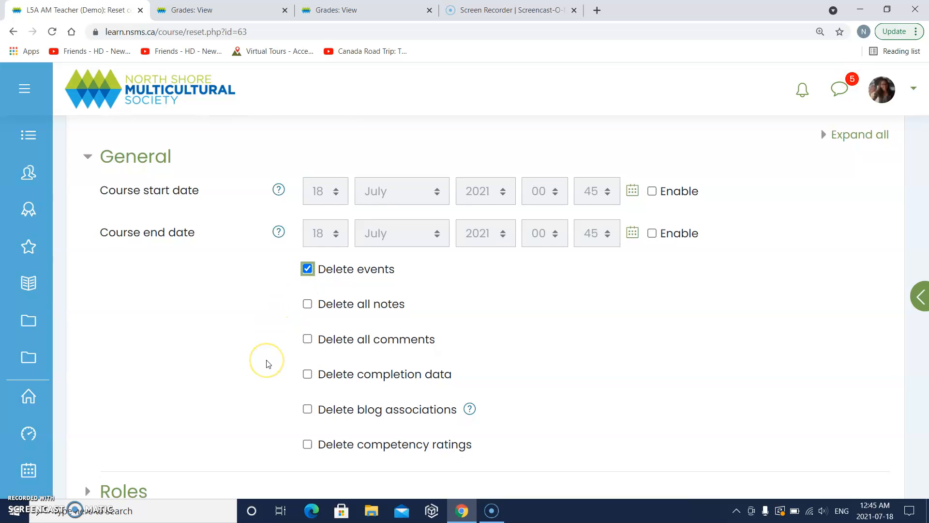
- Expand the Gradebook reset options and select Delete all items and categories
scroll(267, 363, down, 3)
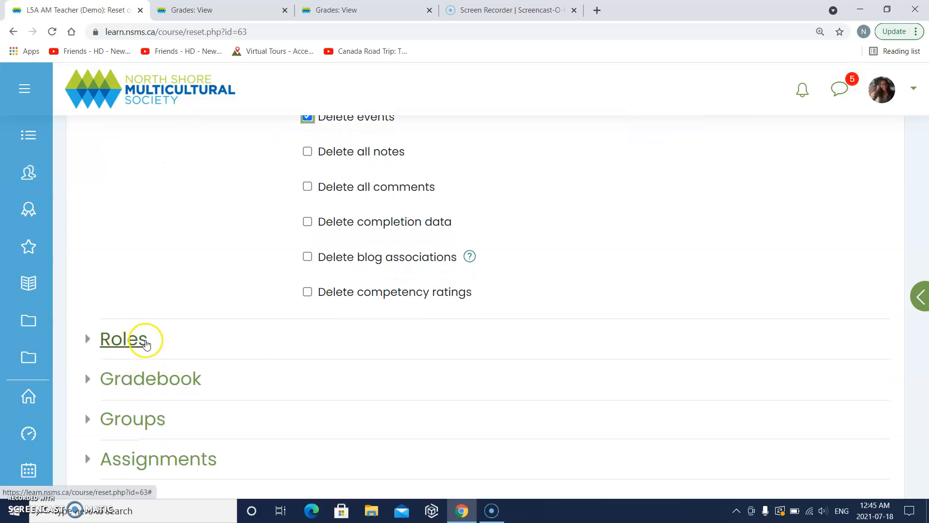
click(124, 340)
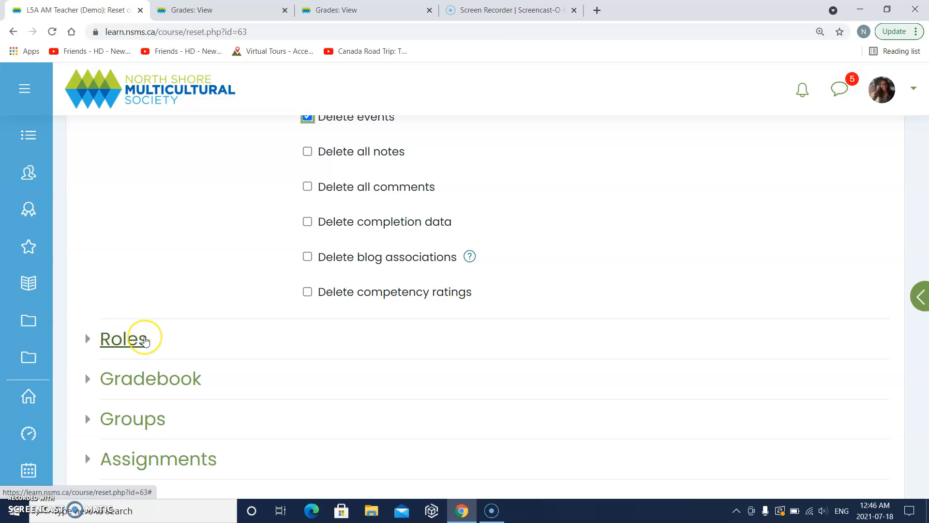
scroll(145, 341, down, 3)
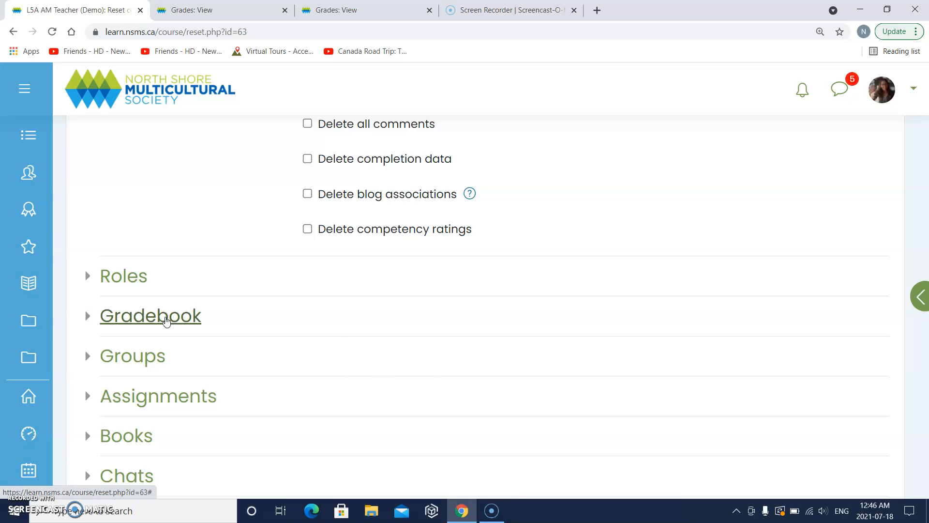
click(166, 321)
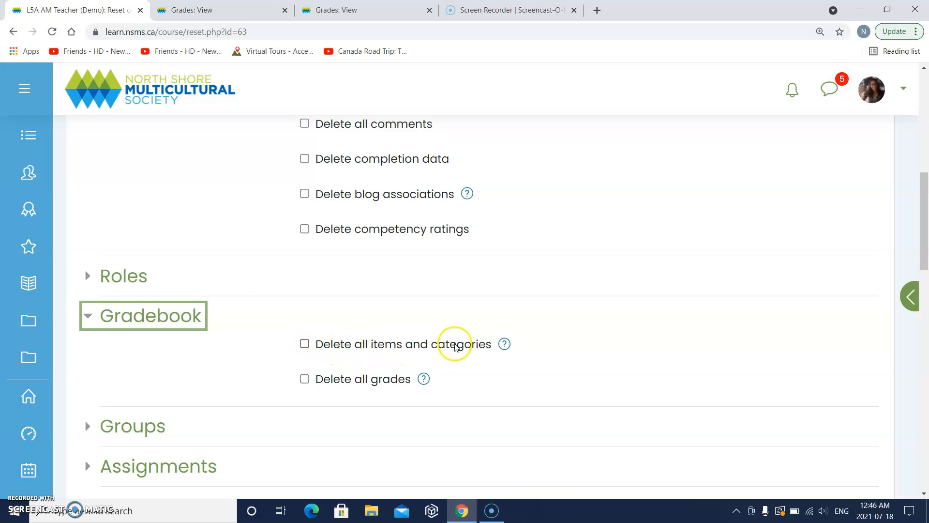
click(304, 344)
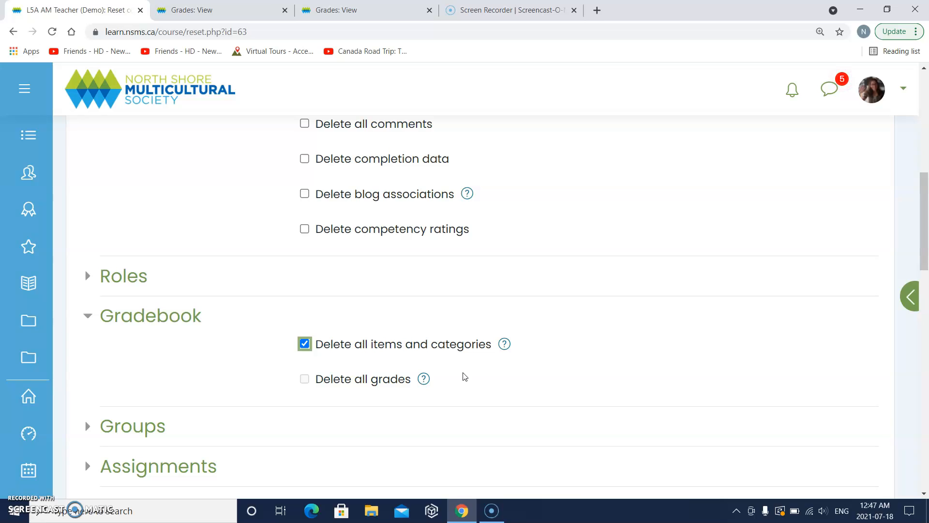
- View the excluded grades in the first open grade report, and select Delete all grades instead of Delete all items and categories
click(211, 19)
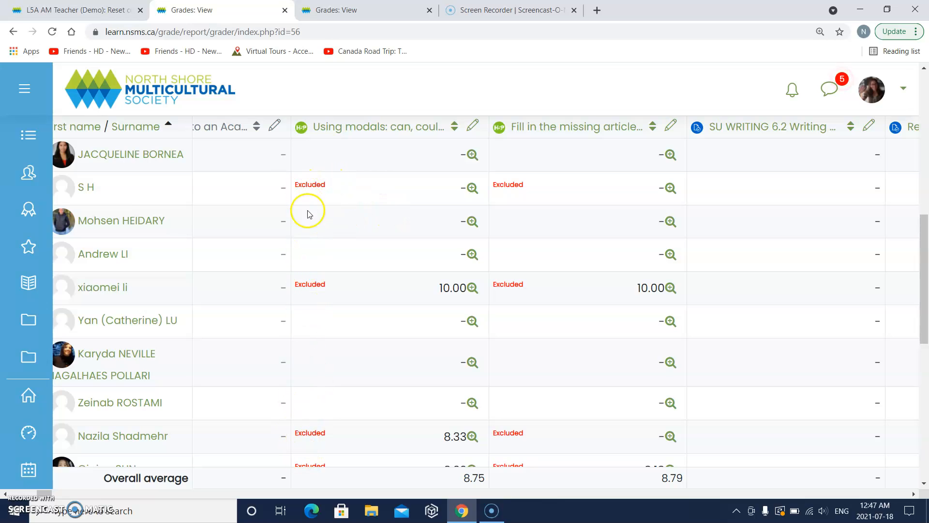
click(73, 11)
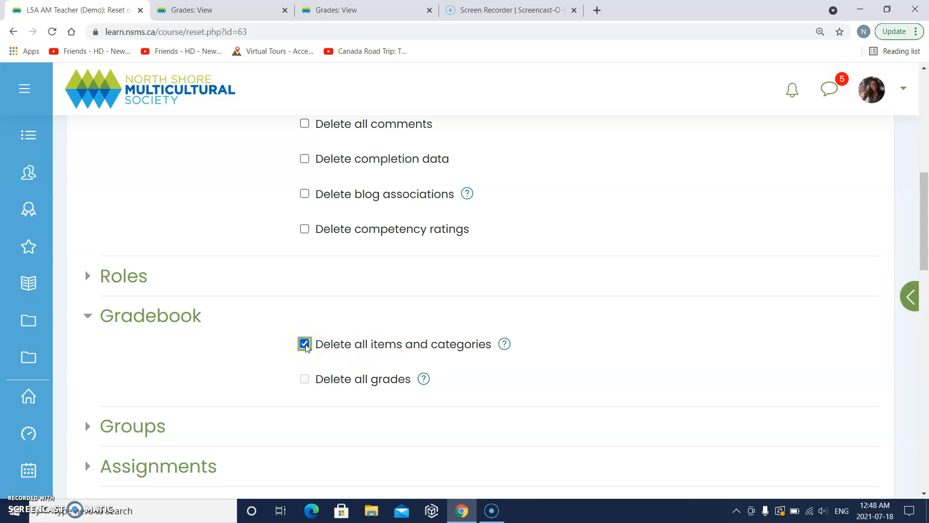
click(304, 379)
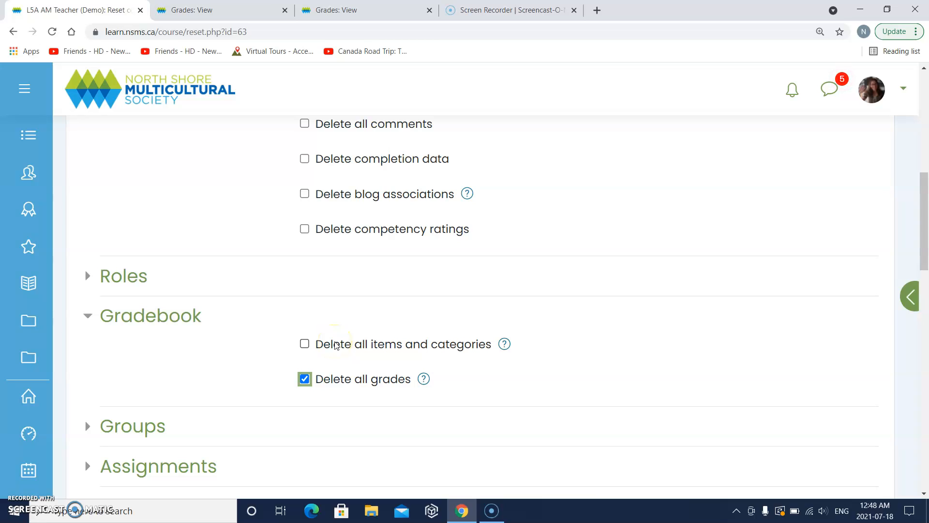
- Compare the two open grade reports, and switch the gradebook reset option back to Delete all items and categories
click(360, 15)
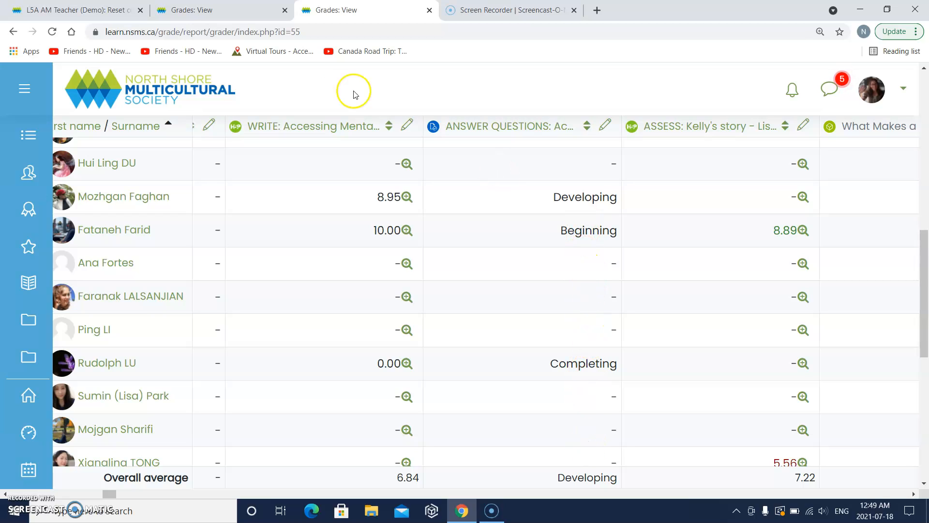
click(200, 14)
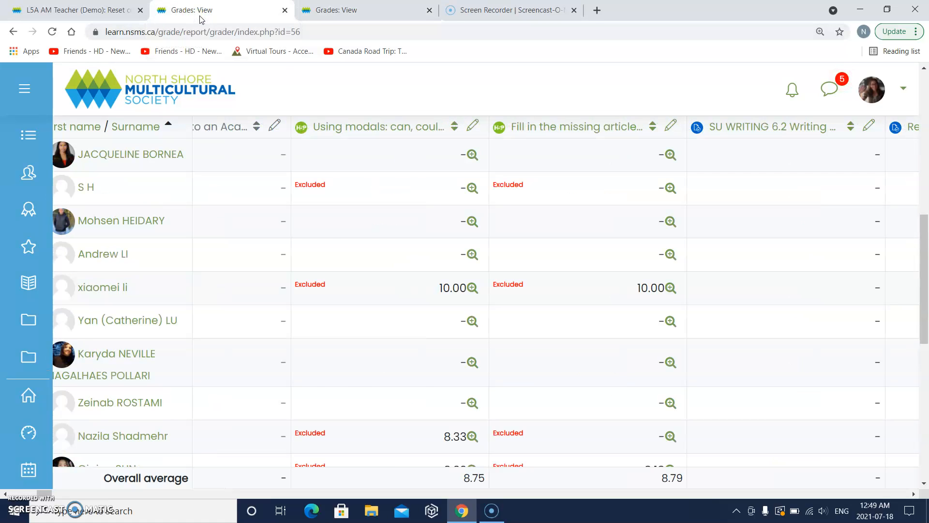
click(104, 14)
click(304, 379)
click(304, 344)
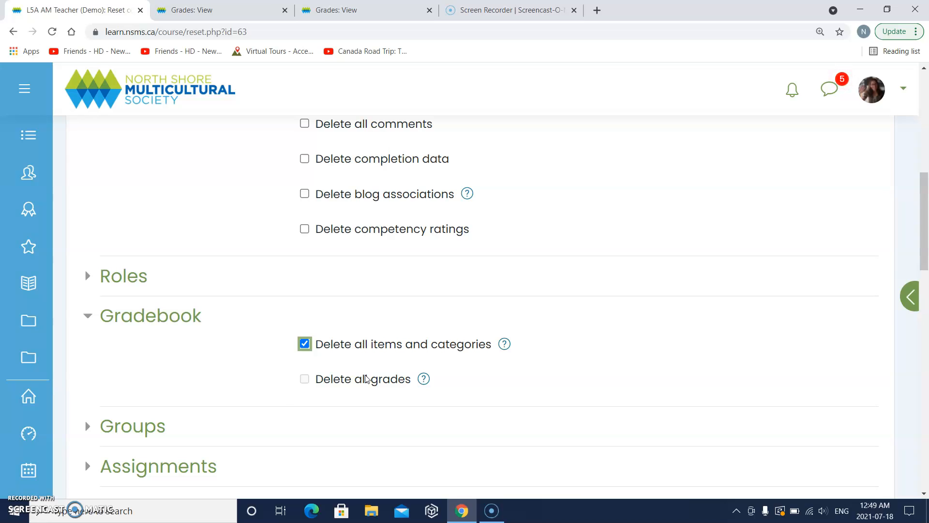
- Expand the Assignments reset options and select deletion of all submissions, user overrides and group overrides
scroll(302, 420, down, 1)
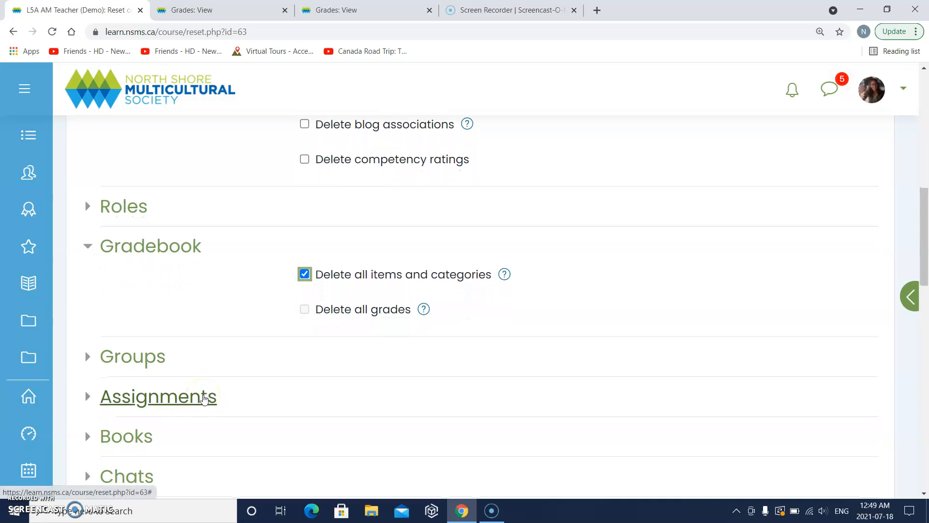
scroll(203, 398, down, 1)
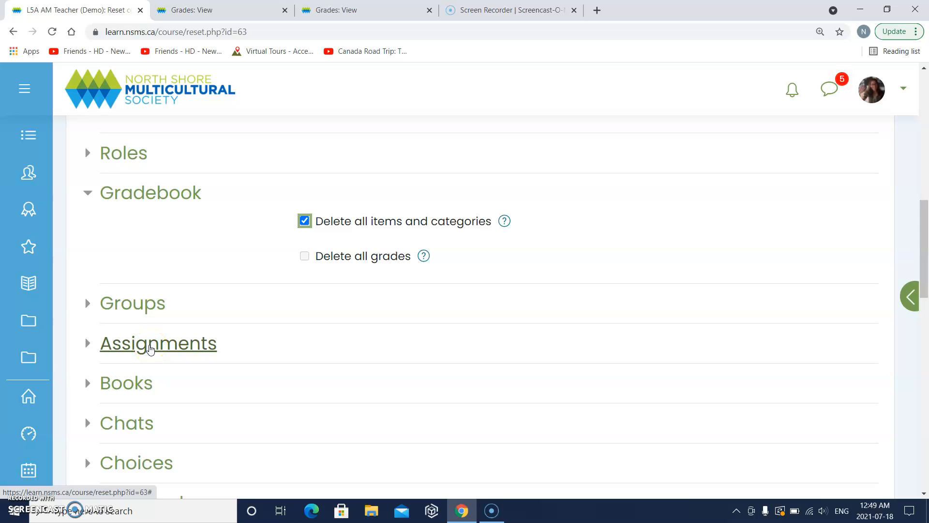
click(150, 349)
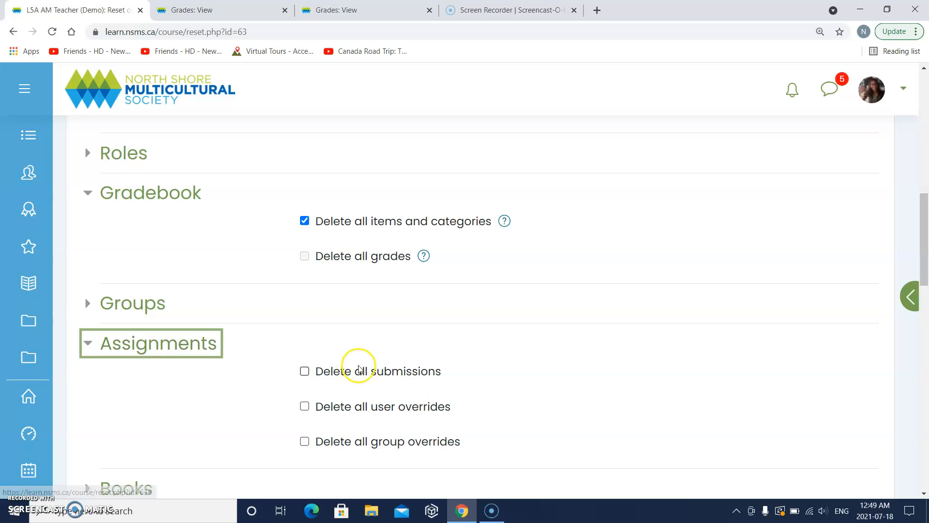
click(302, 372)
click(304, 407)
click(303, 442)
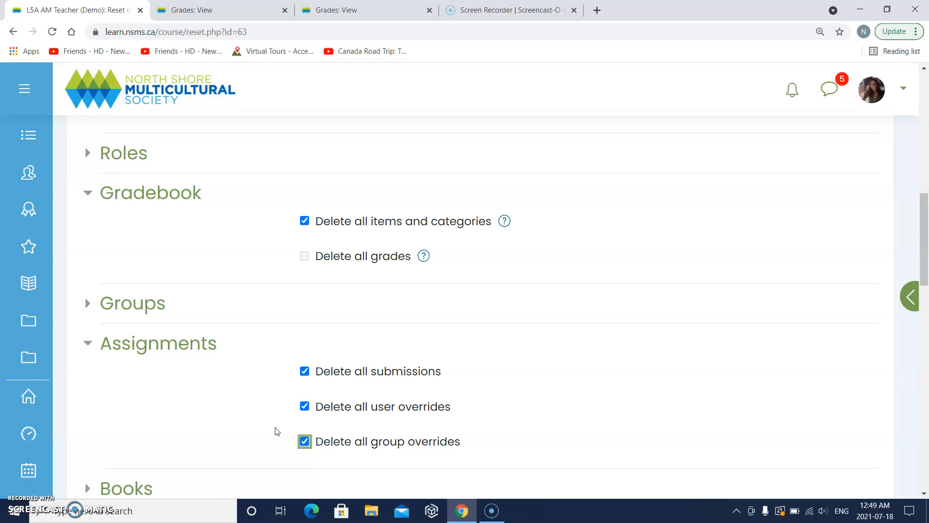
- Expand the Chats reset options and select Remove all messages
scroll(271, 434, down, 1)
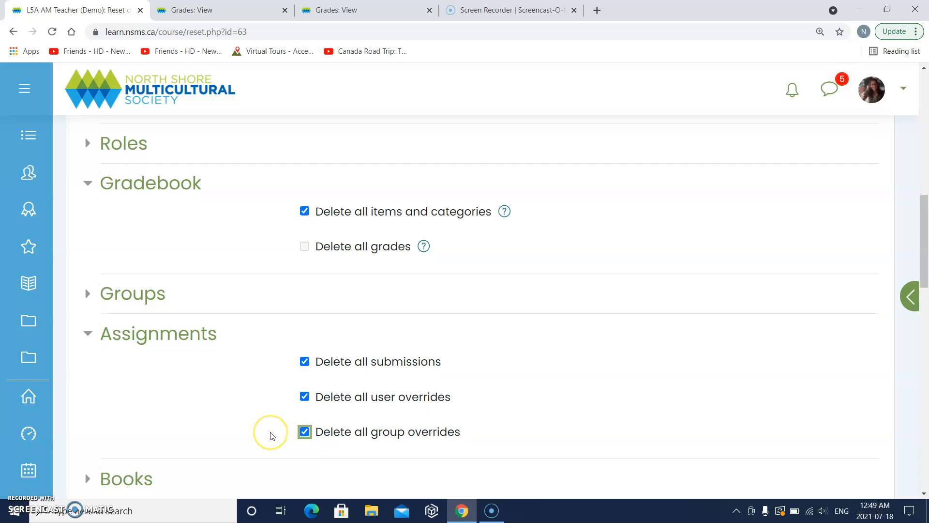
scroll(272, 436, down, 1)
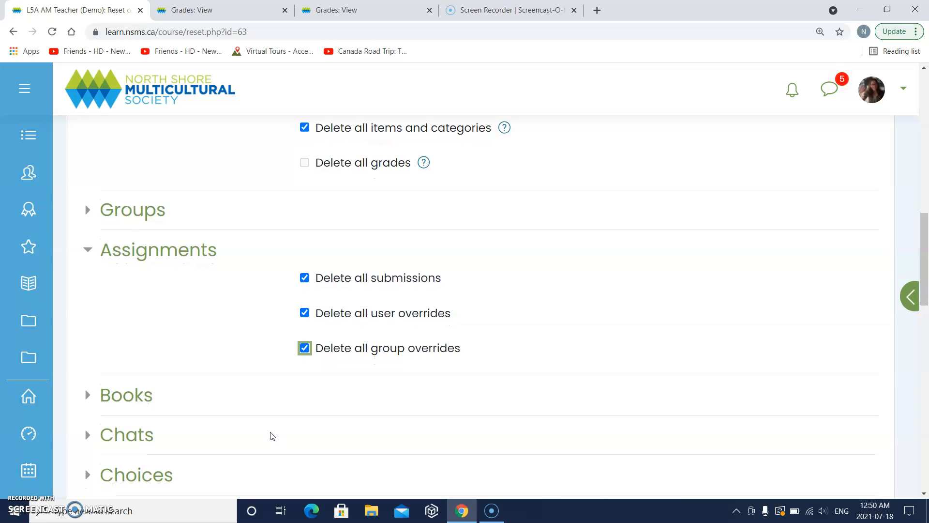
scroll(272, 436, down, 1)
scroll(271, 436, down, 1)
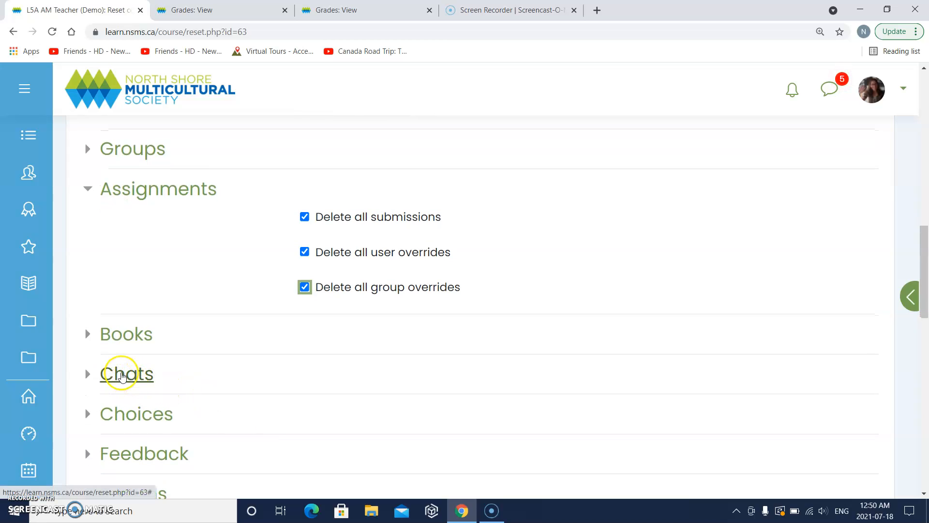
click(122, 378)
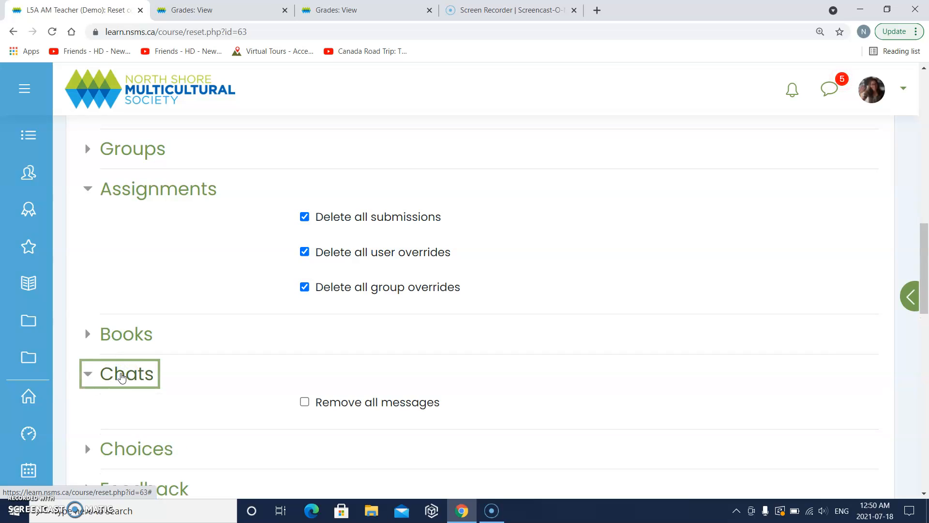
click(305, 402)
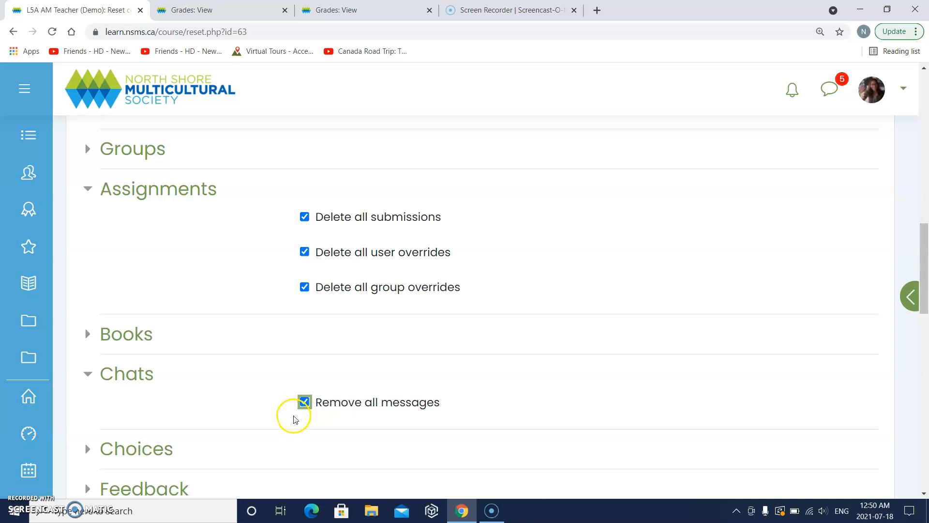
- Expand the Choices reset options and select Remove all responses
scroll(293, 426, down, 1)
scroll(292, 429, down, 2)
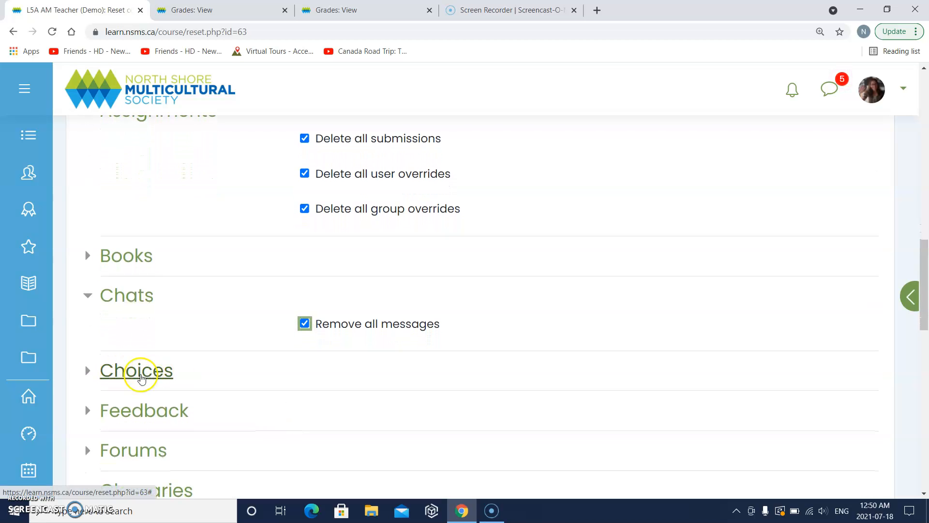
click(138, 374)
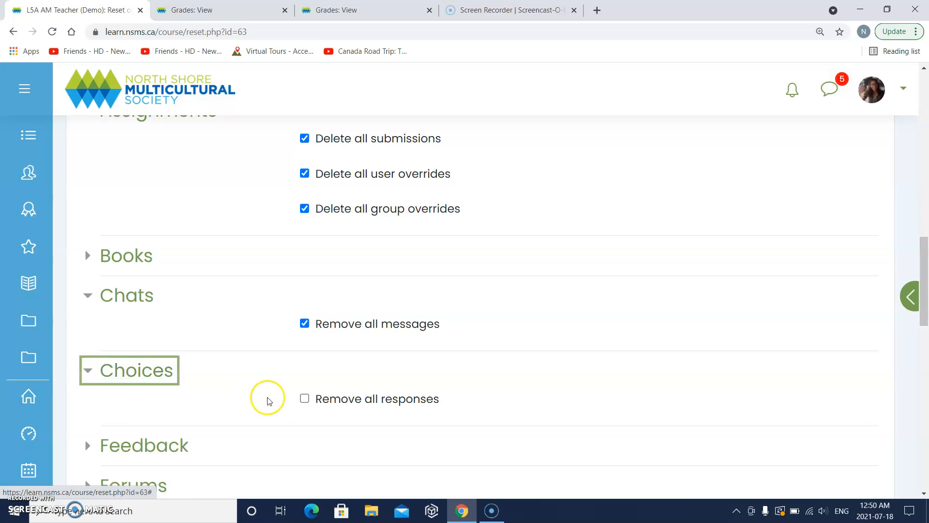
click(305, 400)
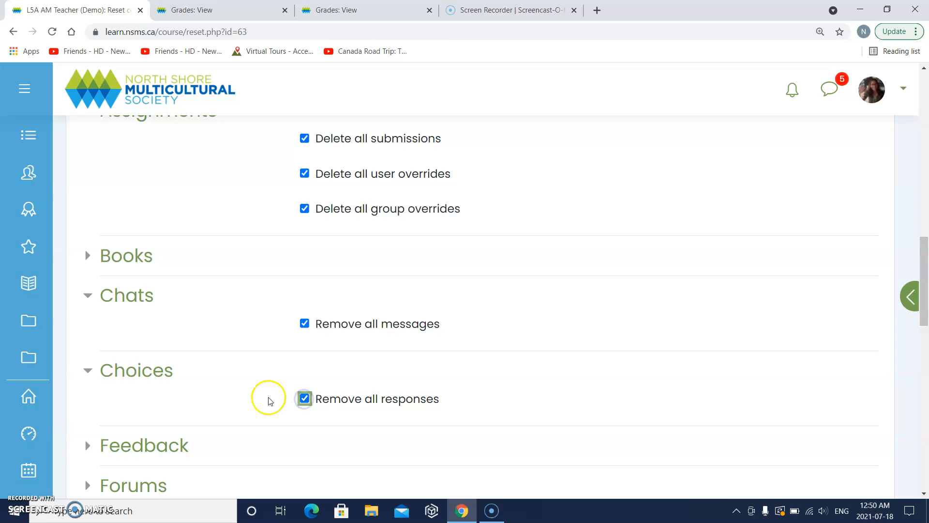
- Expand the Feedback reset options and select both listed feedback activities to have their responses reset
scroll(269, 400, down, 2)
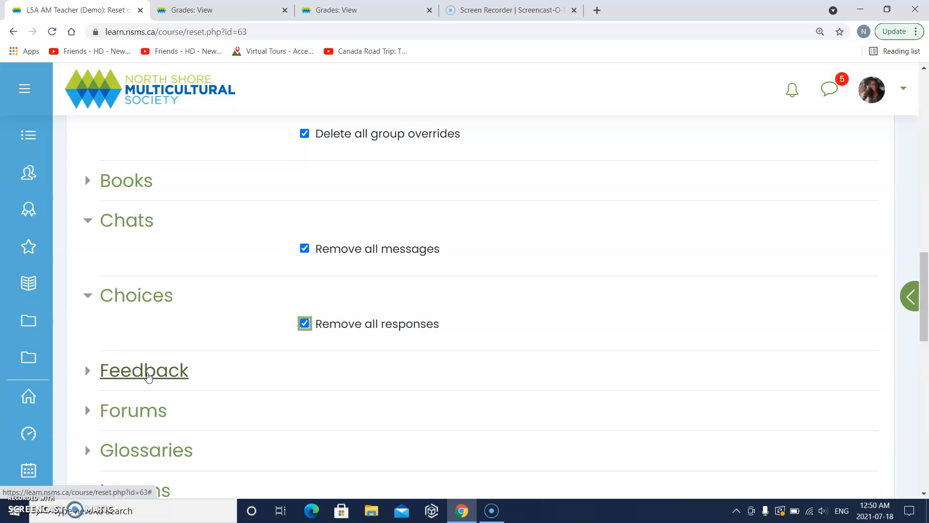
click(148, 377)
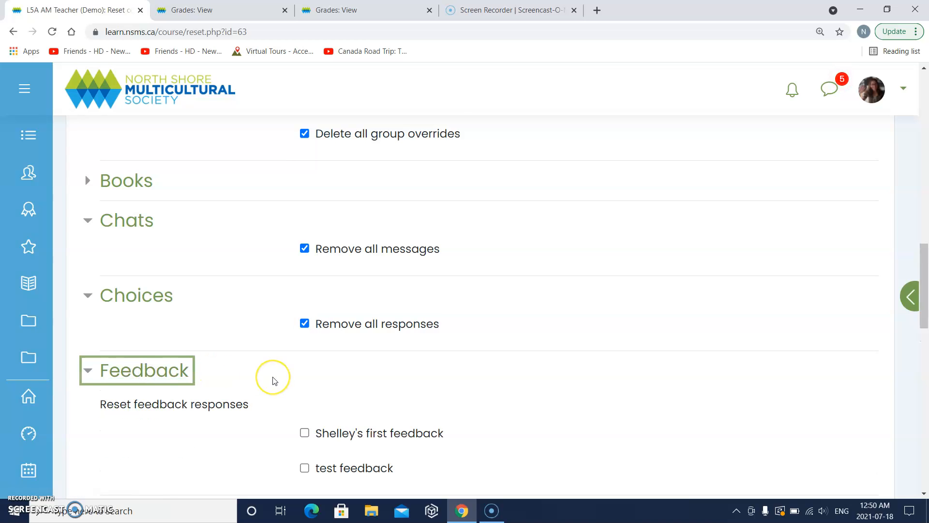
scroll(272, 380, down, 1)
scroll(267, 367, down, 1)
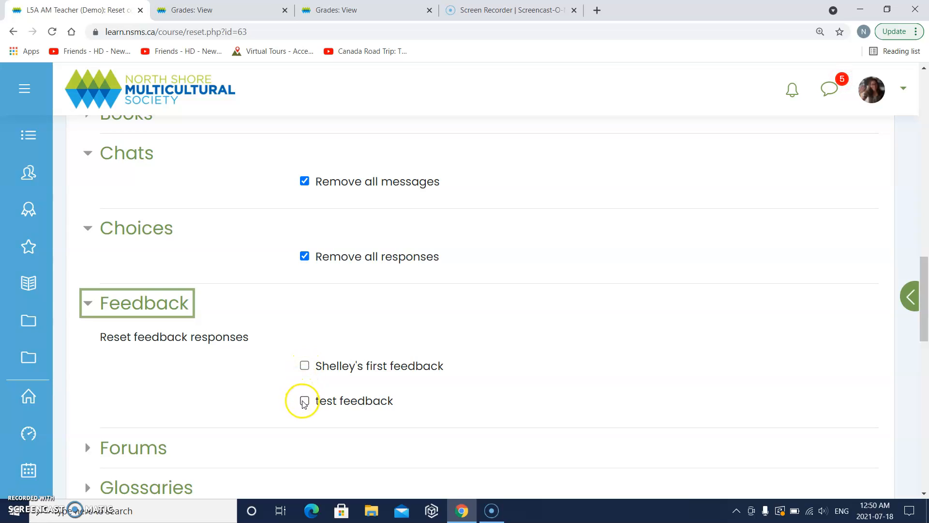
click(304, 365)
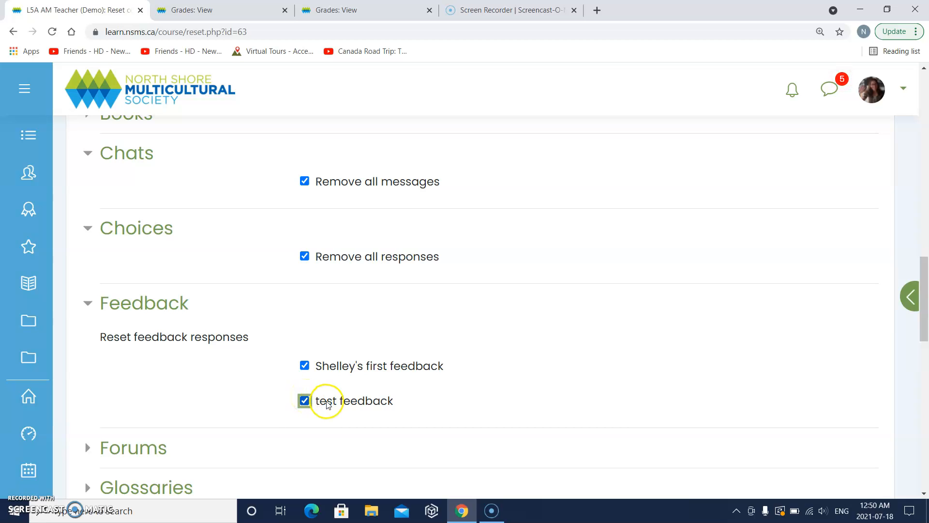
- Expand the Forums reset options and select Delete all posts
scroll(275, 409, down, 2)
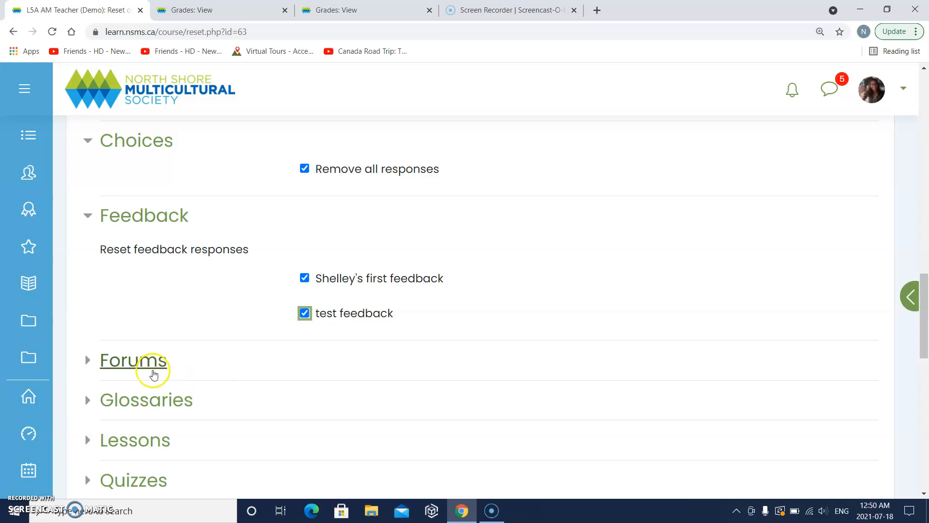
click(143, 364)
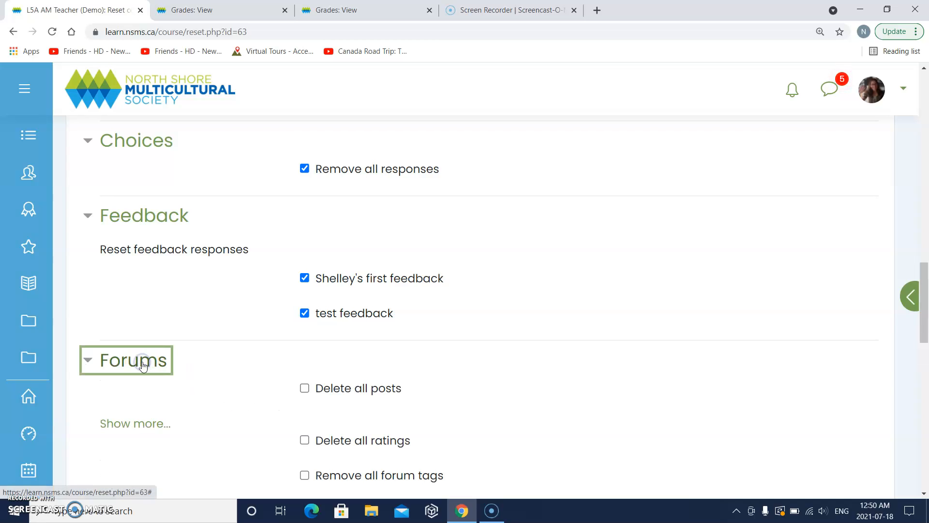
scroll(227, 365, down, 1)
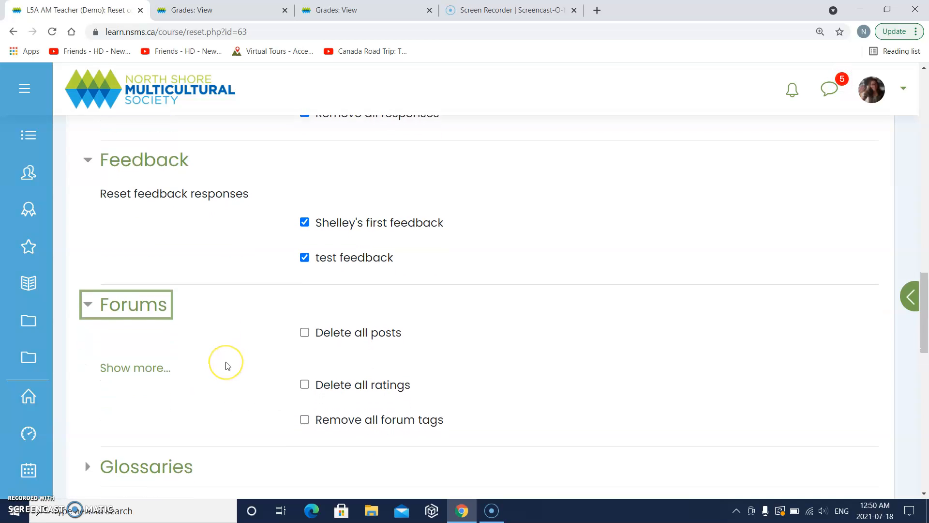
click(305, 324)
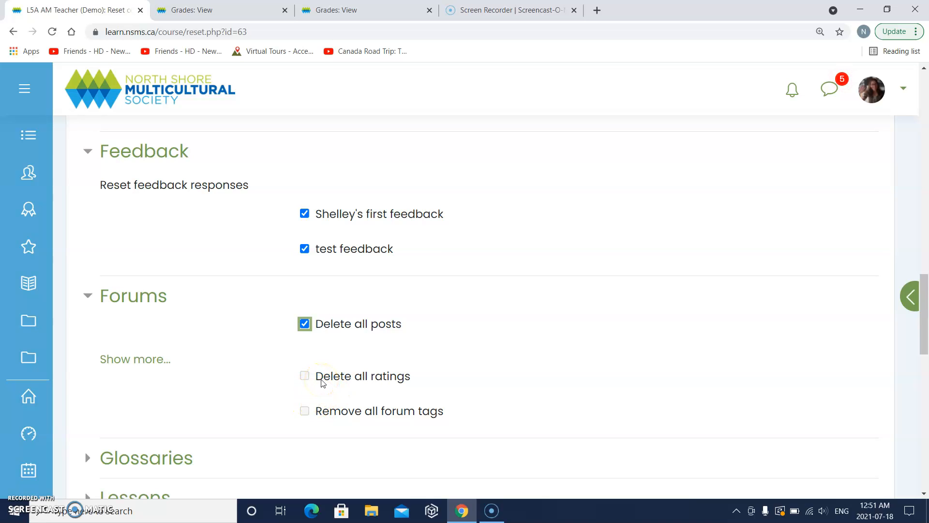
- Expand the Glossaries reset options and review the choices for deleting entries, ratings, comments and tags
scroll(321, 379, down, 2)
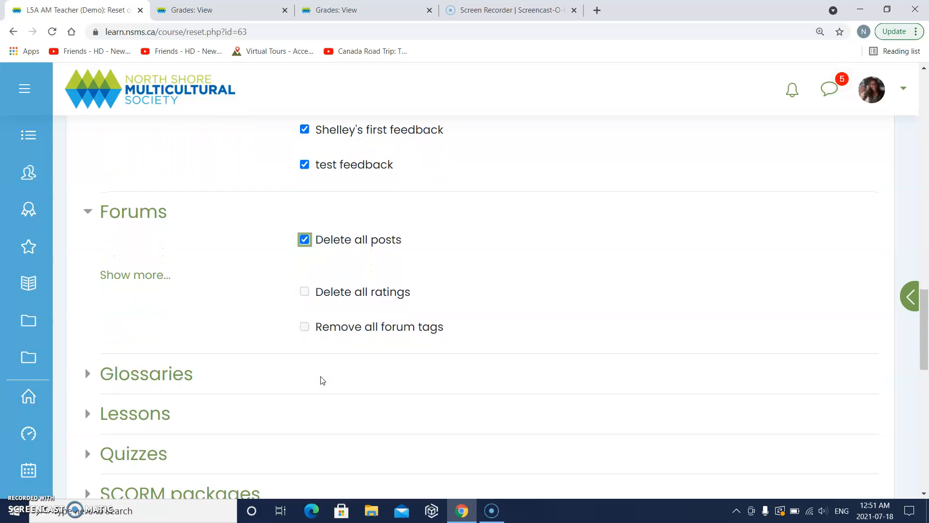
scroll(321, 380, down, 1)
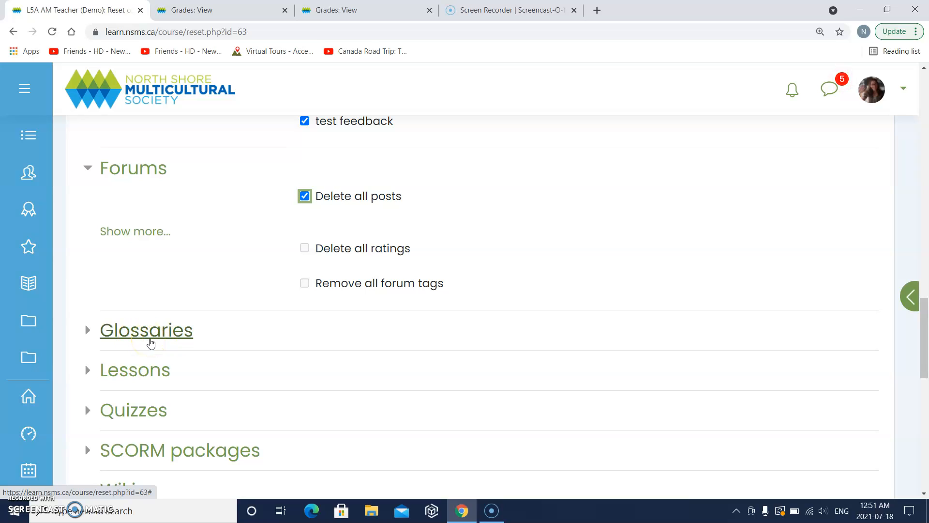
click(145, 331)
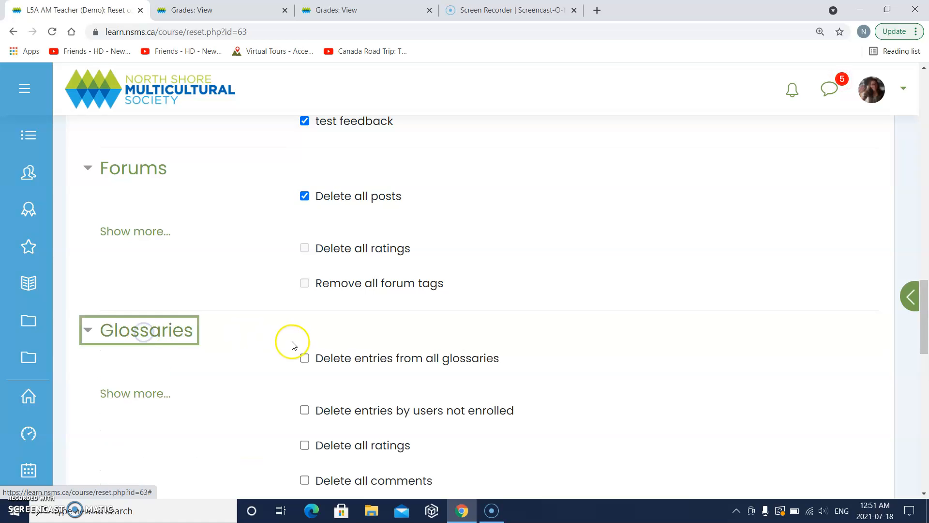
scroll(293, 345, down, 1)
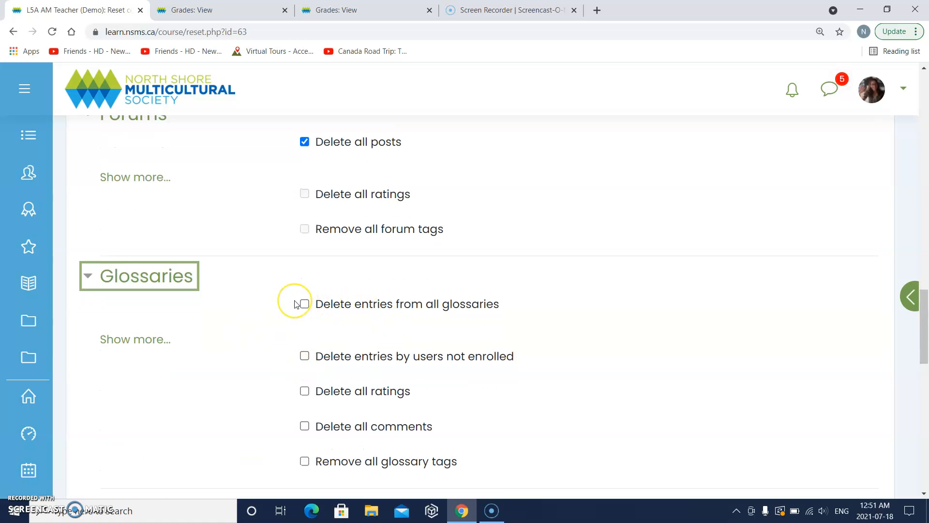
click(305, 311)
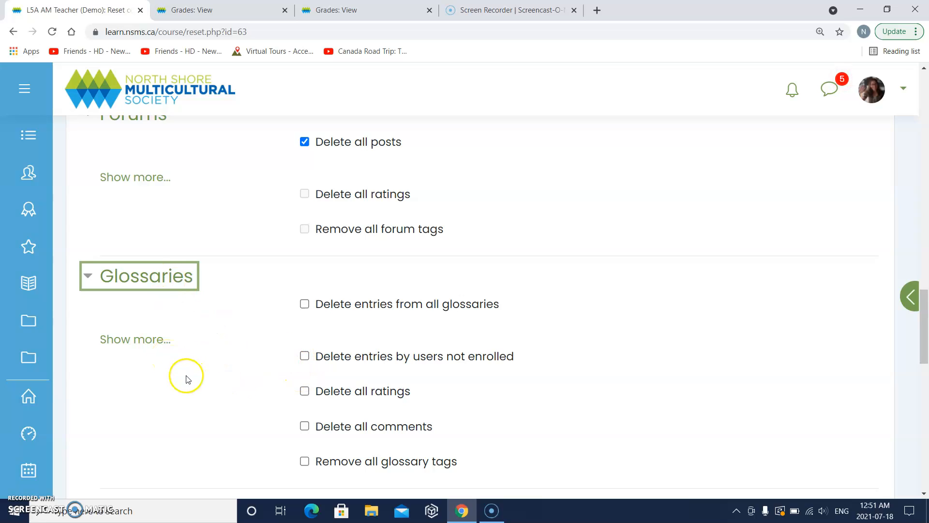
- Expand the Lessons reset options and select deletion of all lesson attempts, user overrides and group overrides
scroll(188, 379, down, 3)
scroll(188, 379, down, 1)
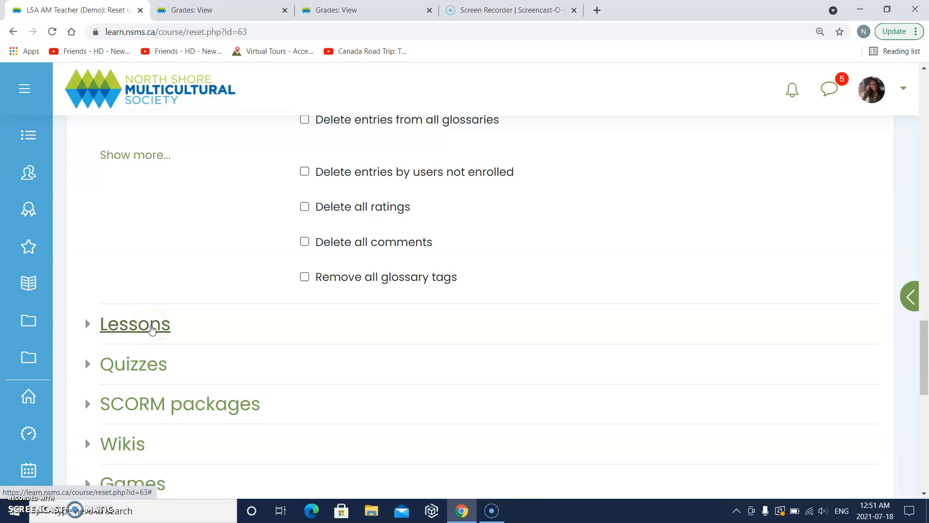
click(152, 329)
scroll(205, 355, down, 1)
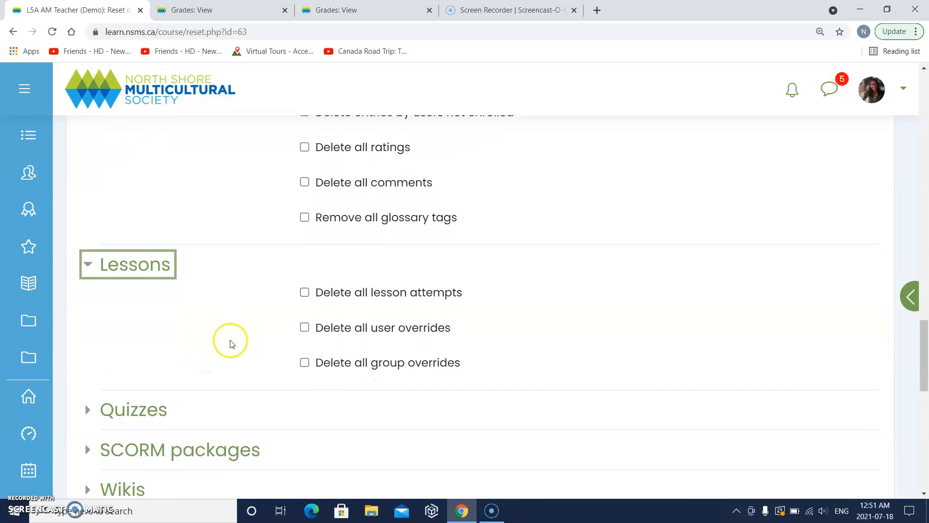
click(304, 293)
click(304, 327)
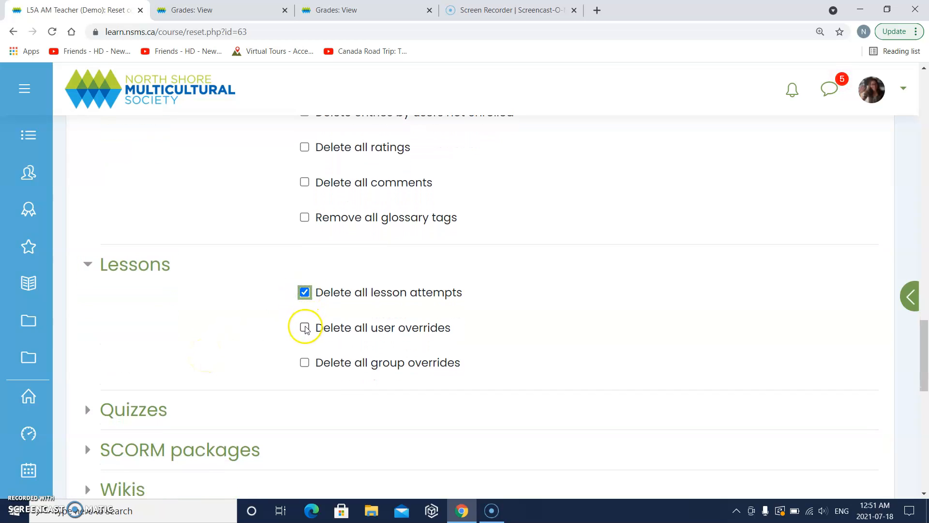
click(305, 363)
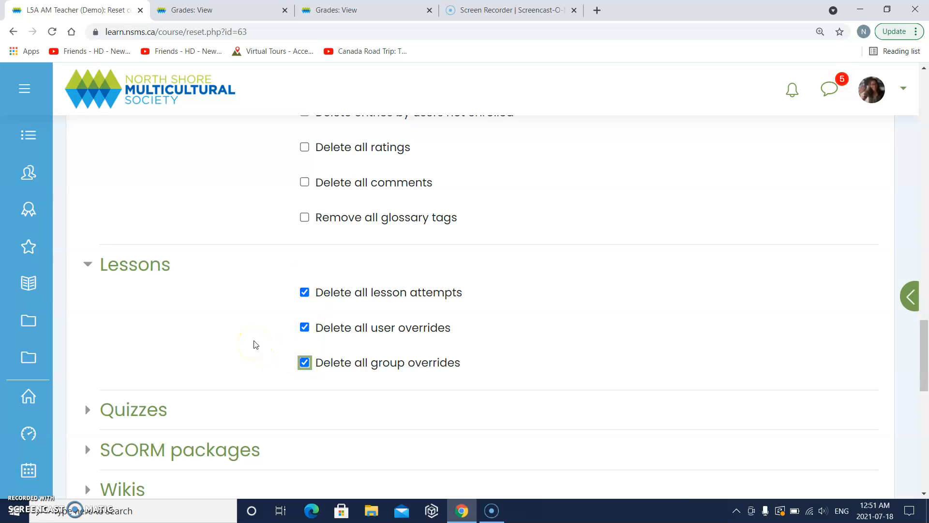
- Expand the Quizzes reset options and select deletion of all quiz attempts, user overrides and group overrides
scroll(260, 348, down, 2)
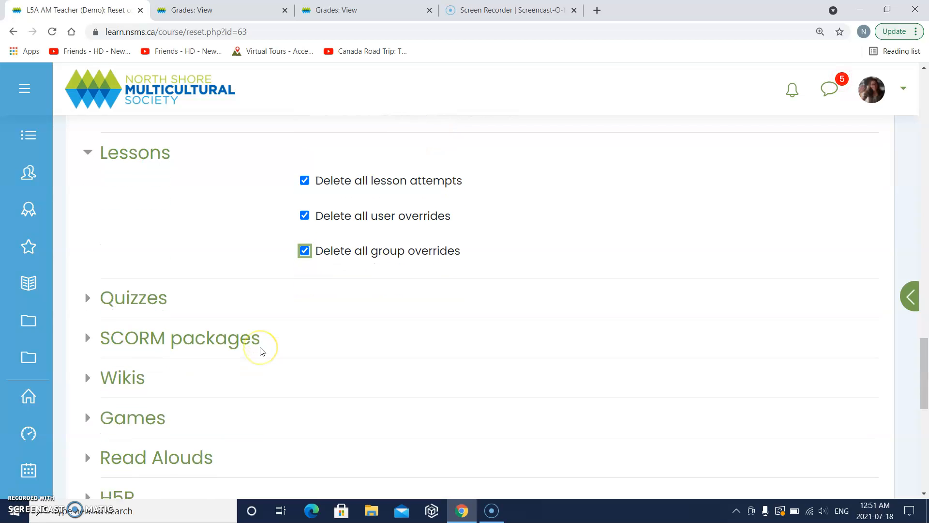
scroll(261, 350, down, 1)
click(154, 277)
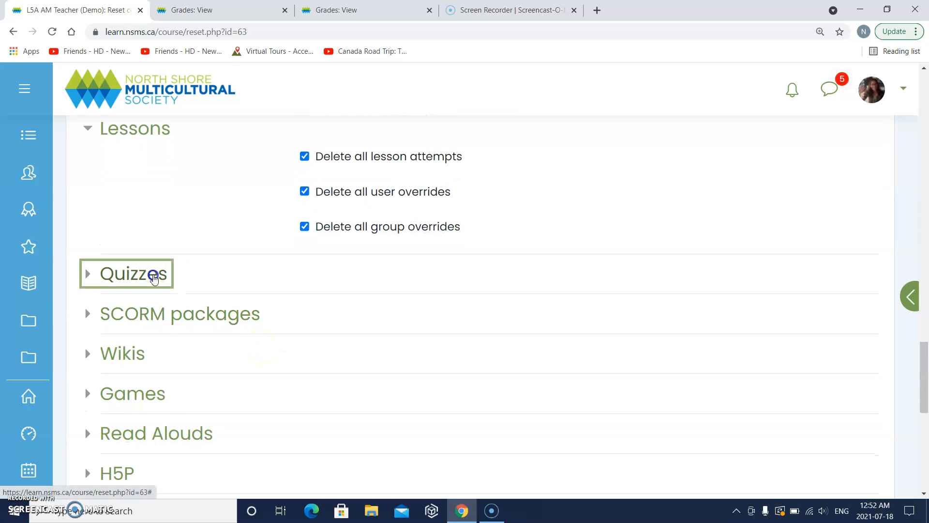
click(305, 301)
click(304, 338)
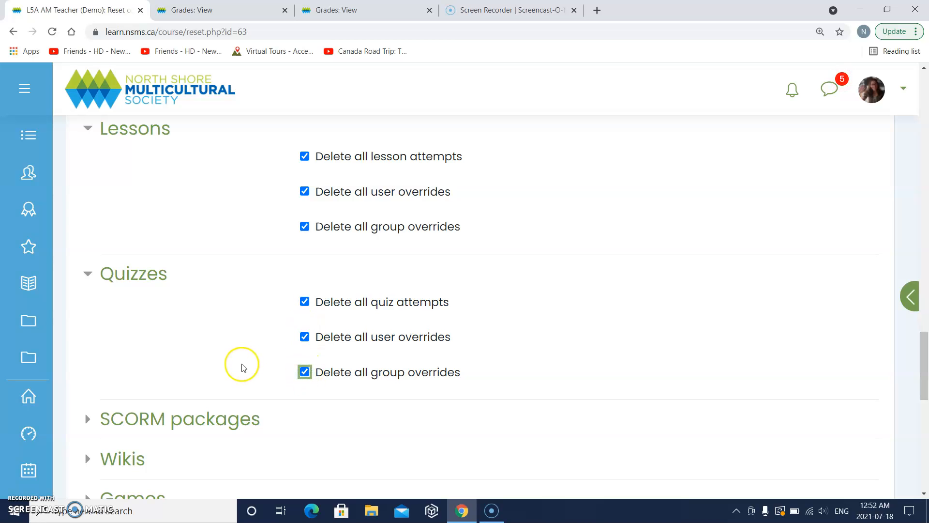
- Expand the SCORM packages reset options and select Delete all SCORM attempts
scroll(241, 366, down, 2)
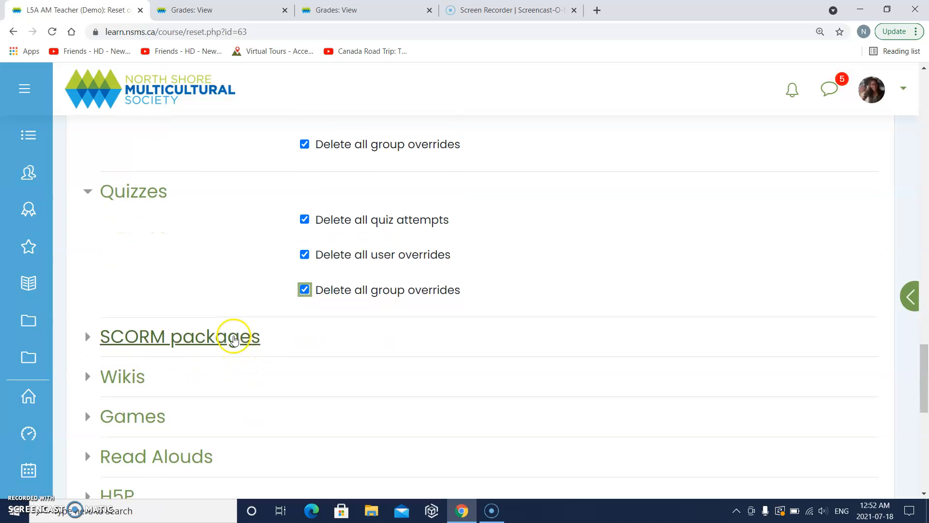
click(233, 340)
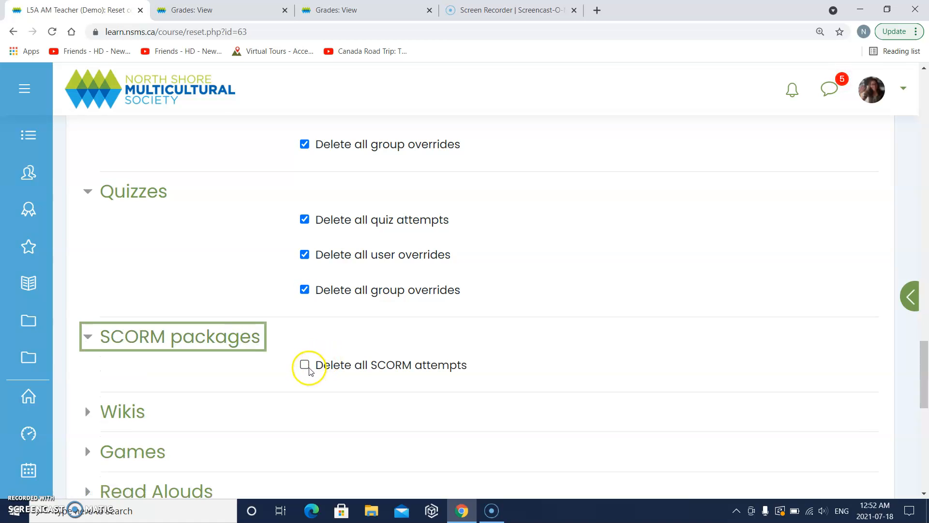
click(305, 365)
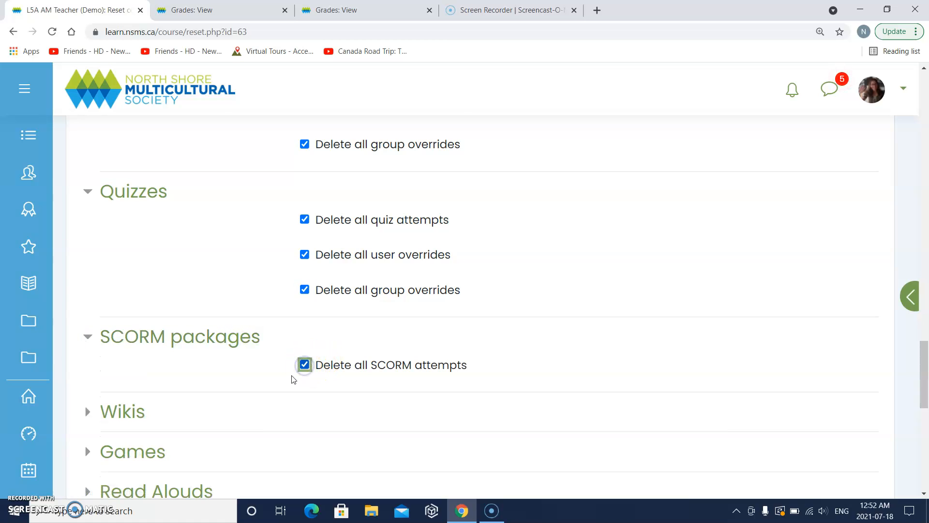
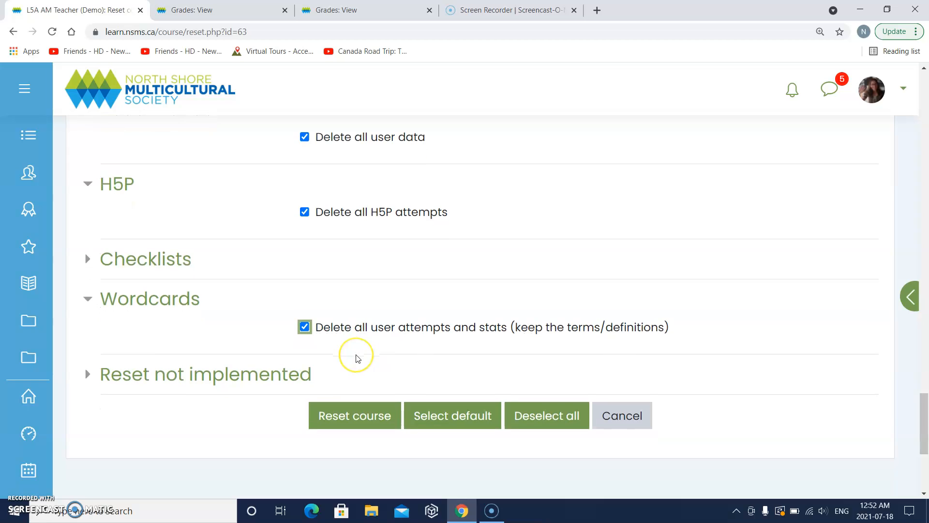
- Review the selected reset options from the end of the form back to its beginning
scroll(357, 355, down, 2)
scroll(358, 358, up, 2)
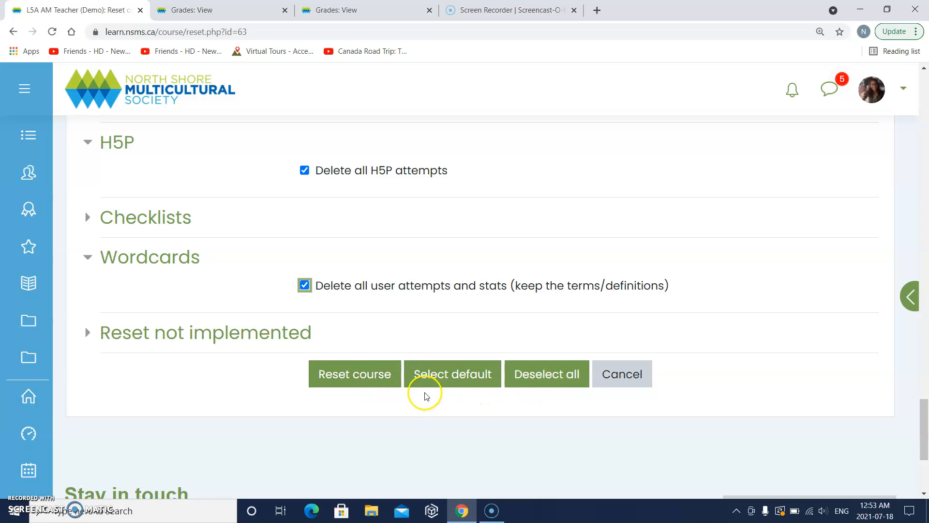
scroll(417, 302, up, 4)
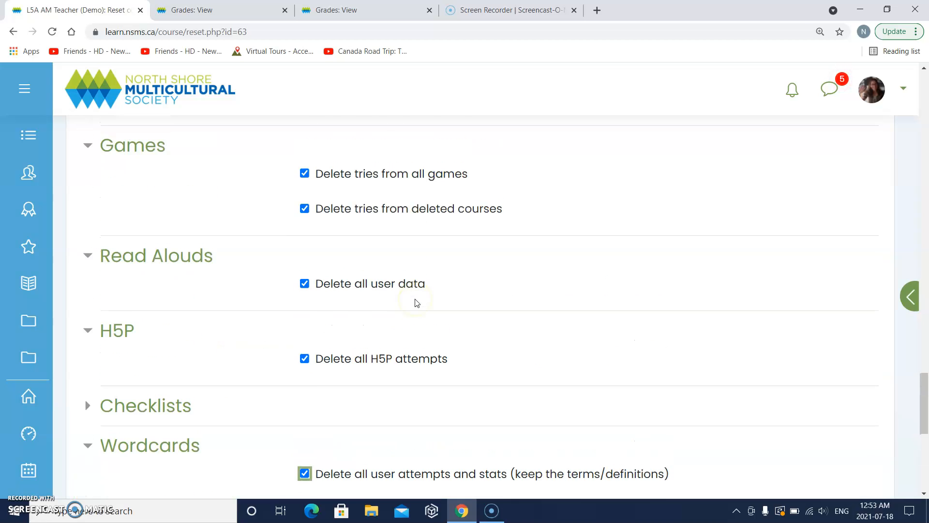
scroll(417, 302, up, 12)
scroll(416, 303, up, 12)
scroll(417, 303, up, 15)
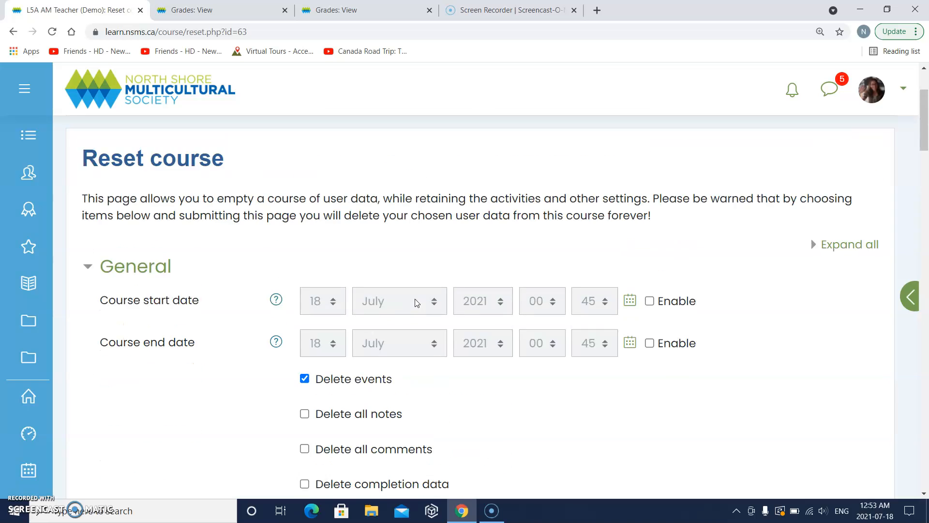
- Review the General reset options, and expand the Roles section to inspect its unenrolment choices before collapsing it again
scroll(416, 302, down, 3)
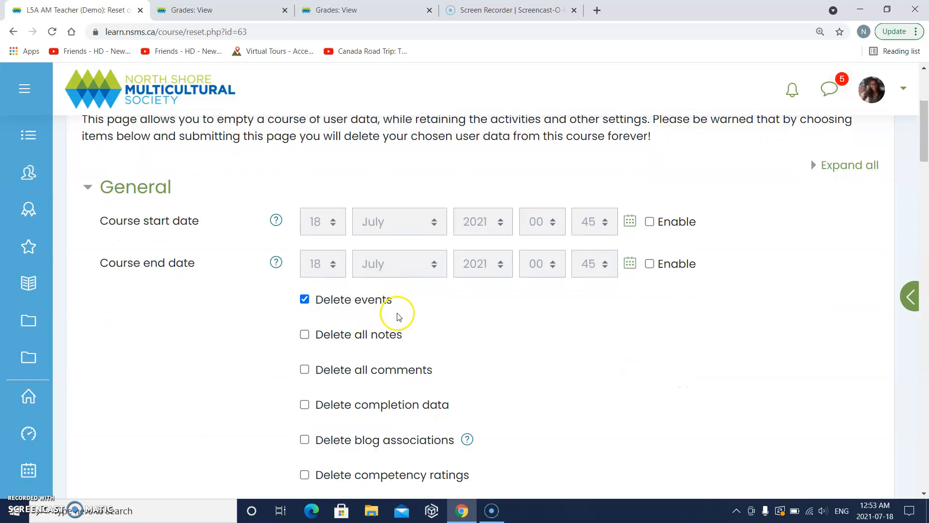
scroll(399, 317, down, 6)
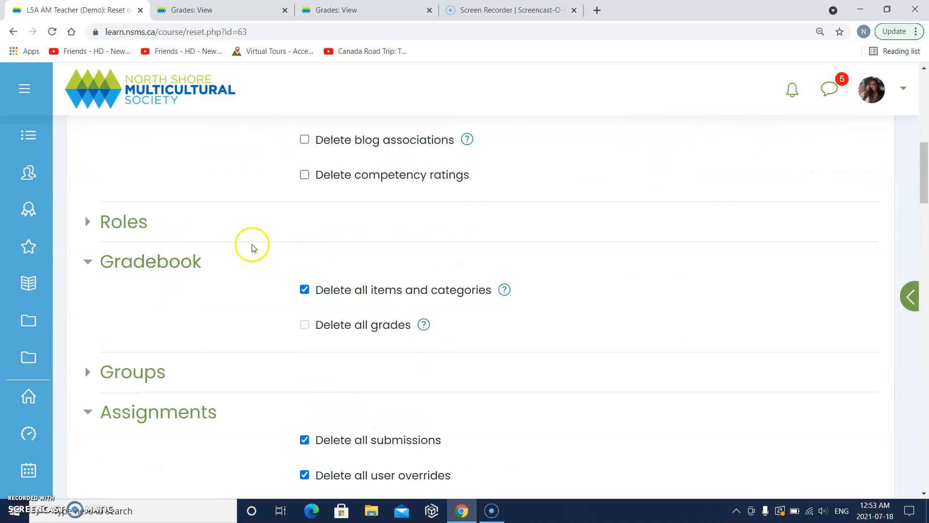
click(127, 222)
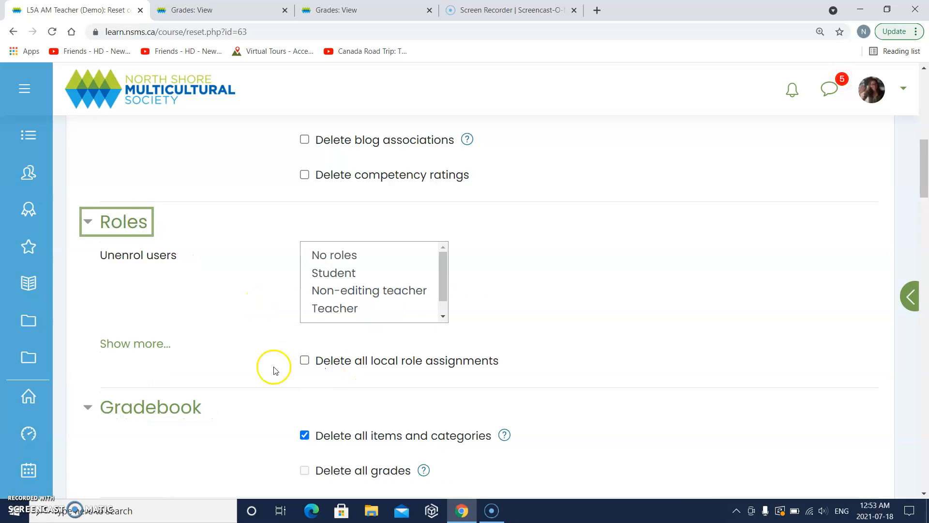
click(128, 223)
- Expand the Groups section to inspect its reset options, and recheck the Gradebook, Assignments, Chats and Choices selections
scroll(175, 328, down, 1)
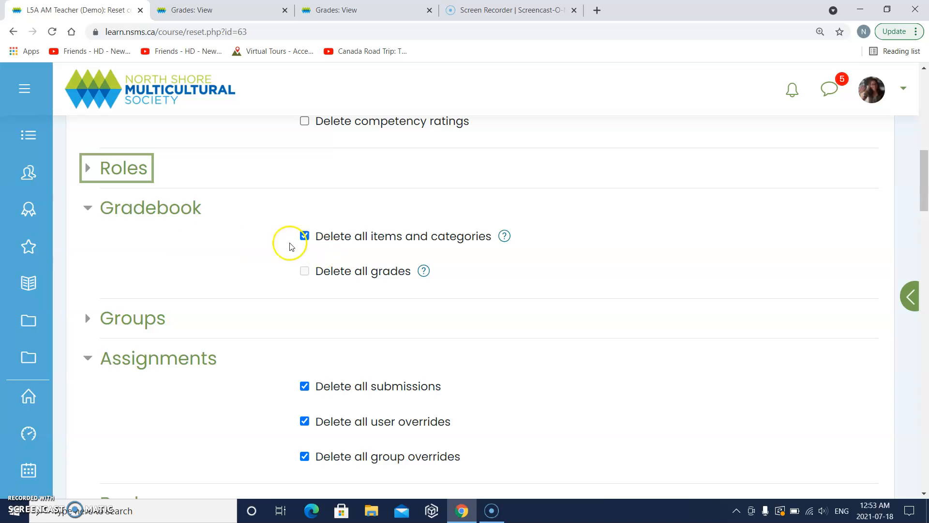
scroll(211, 291, down, 1)
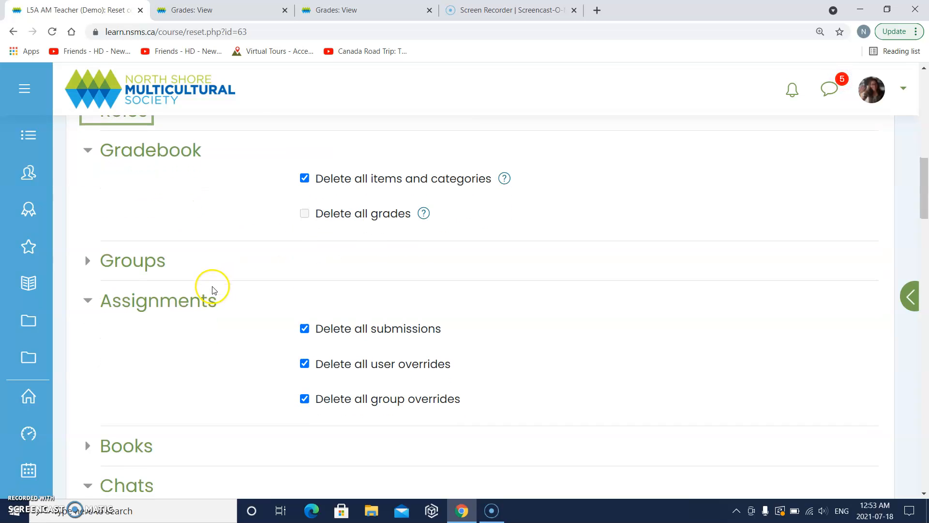
click(141, 261)
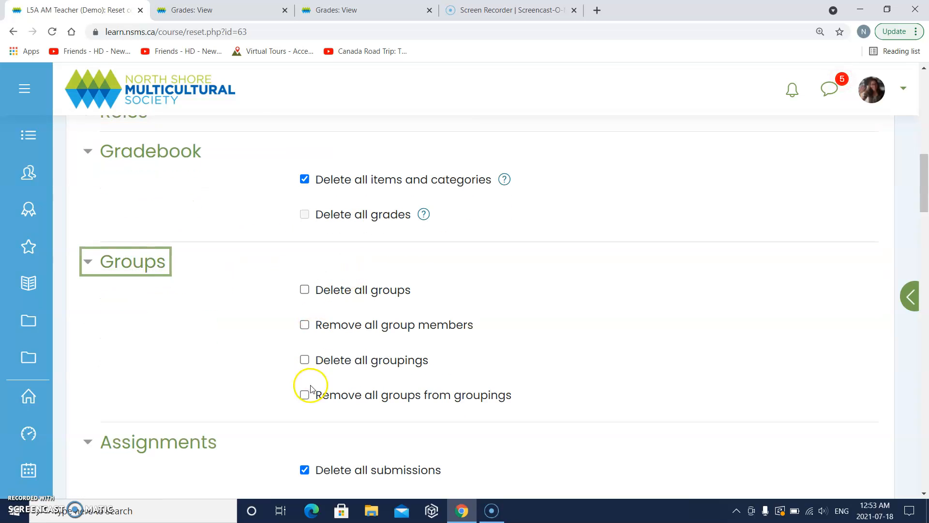
scroll(243, 338, down, 4)
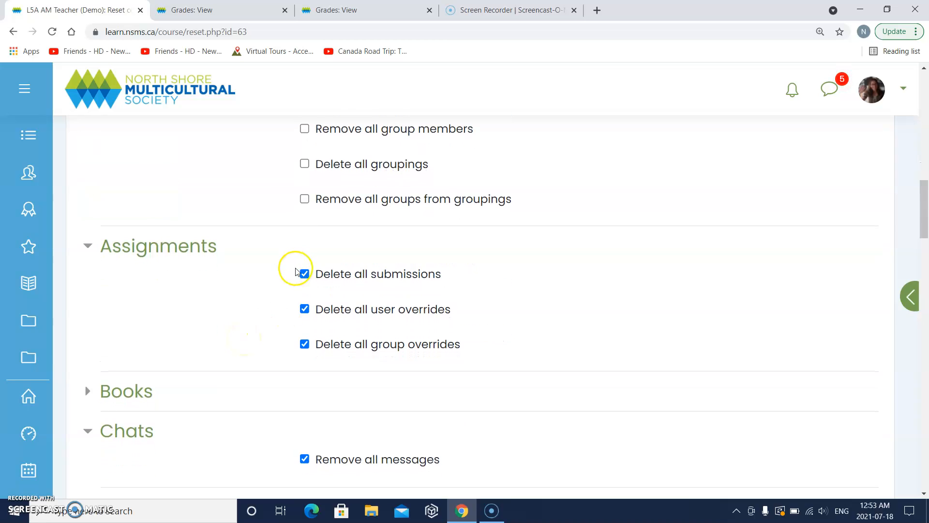
scroll(260, 345, down, 2)
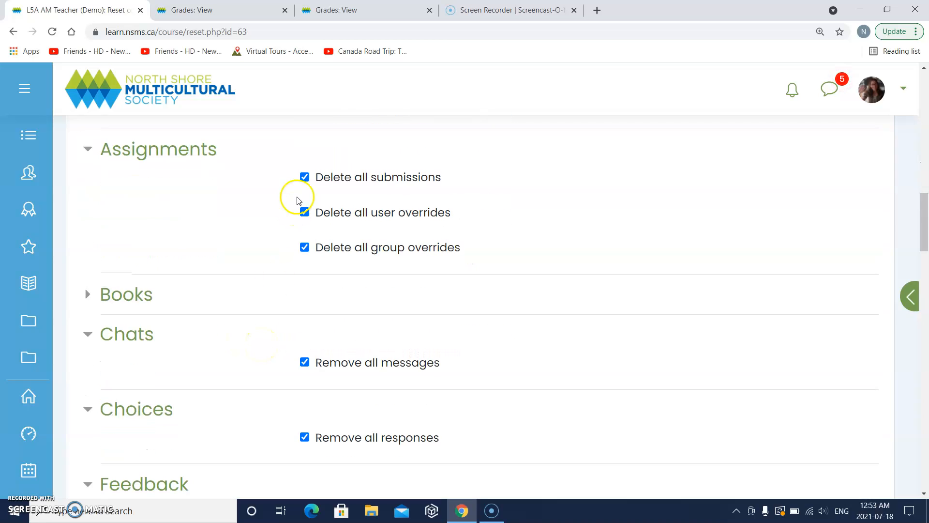
- Recheck the reset selections from Assignments through Wordcards, and reset the course with them
scroll(272, 279, down, 2)
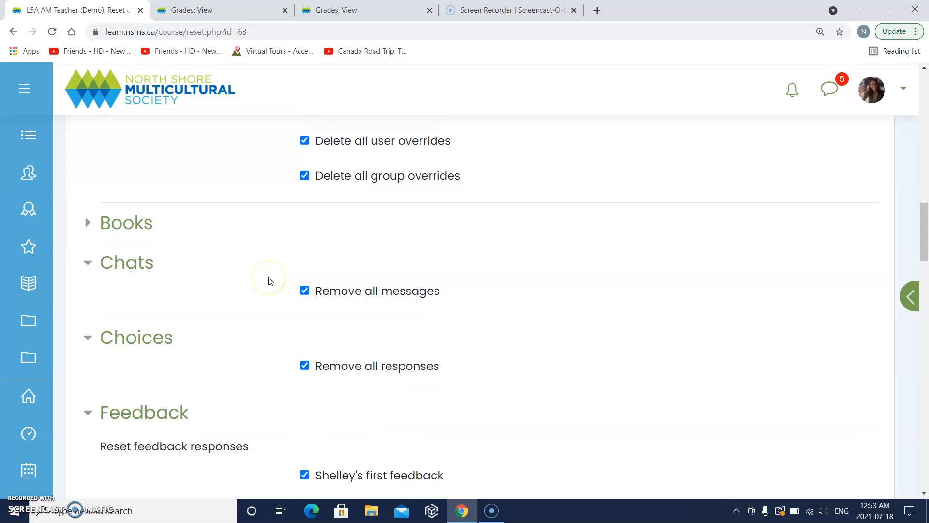
scroll(281, 276, down, 1)
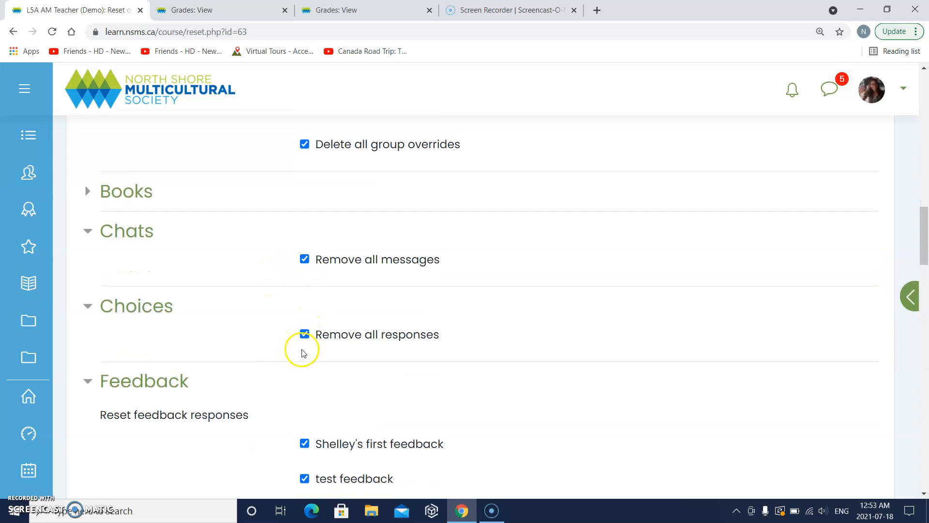
scroll(303, 354, down, 4)
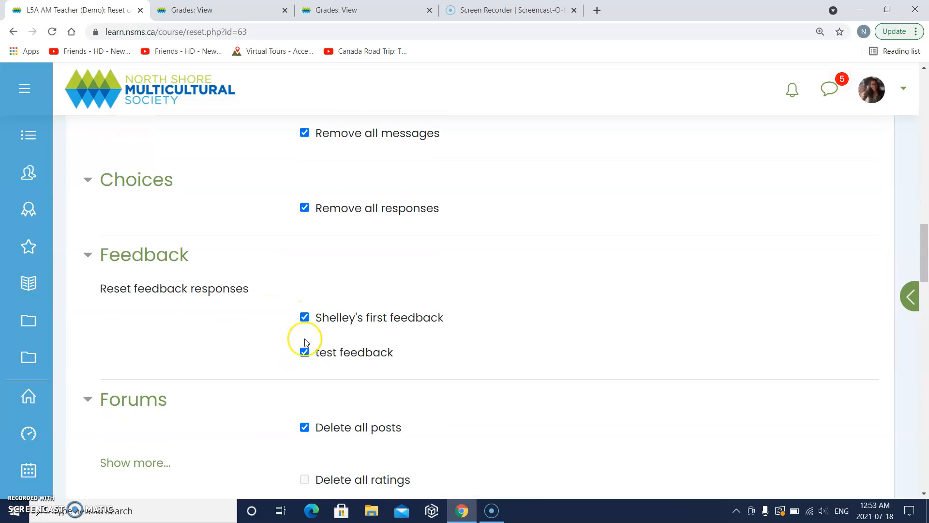
scroll(305, 338, down, 4)
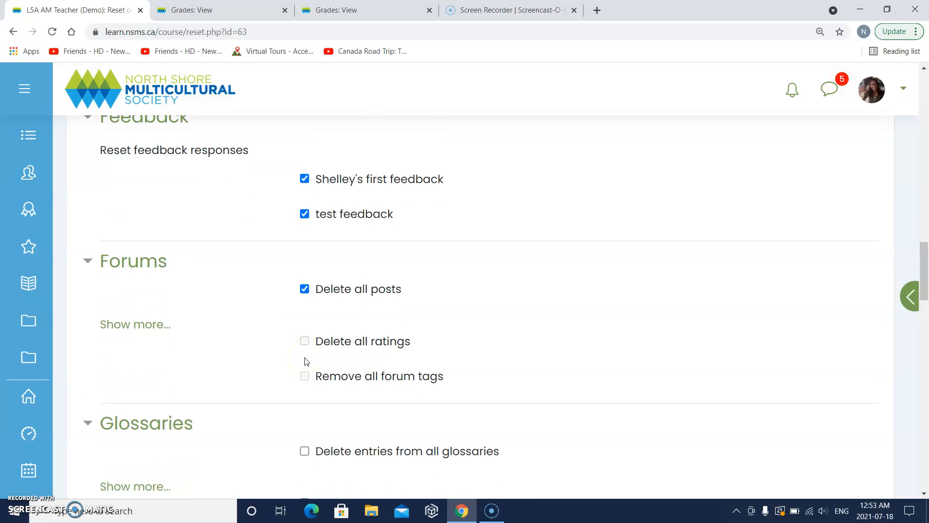
scroll(305, 361, down, 1)
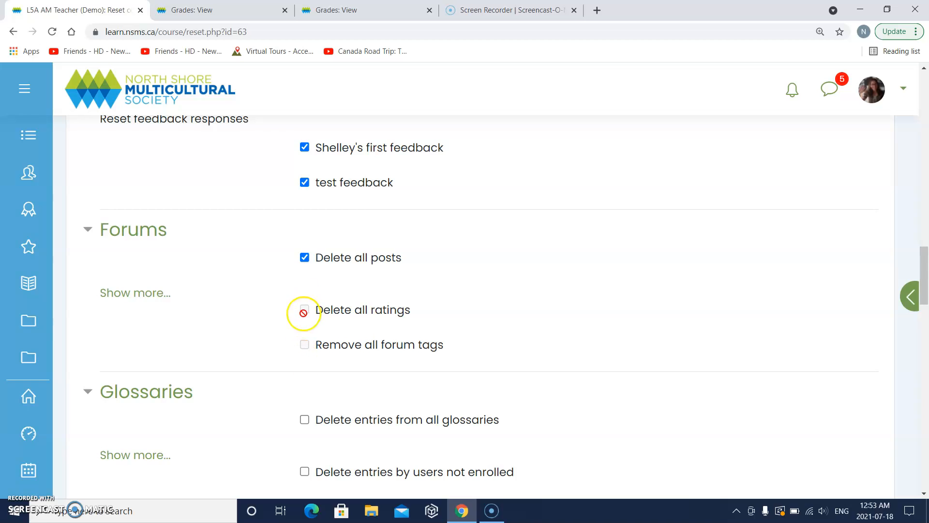
scroll(304, 312, down, 5)
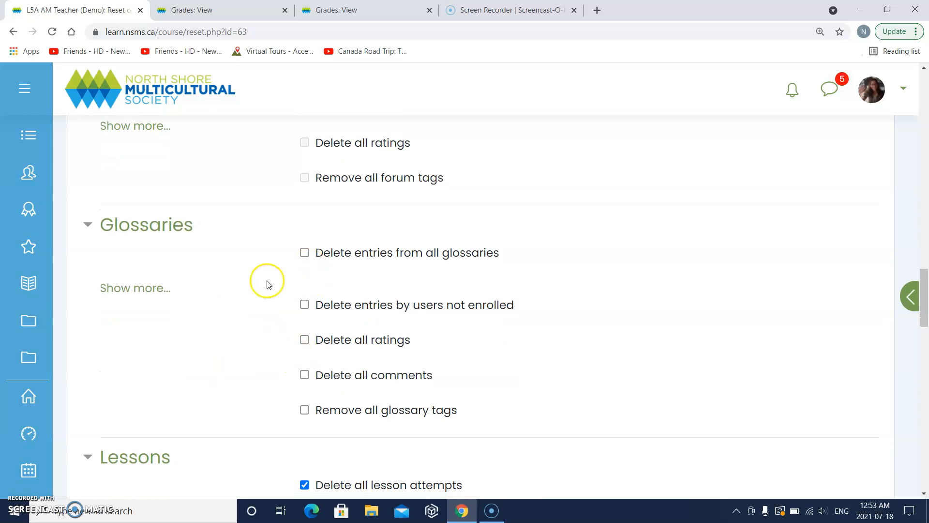
scroll(271, 404, down, 3)
scroll(273, 408, down, 2)
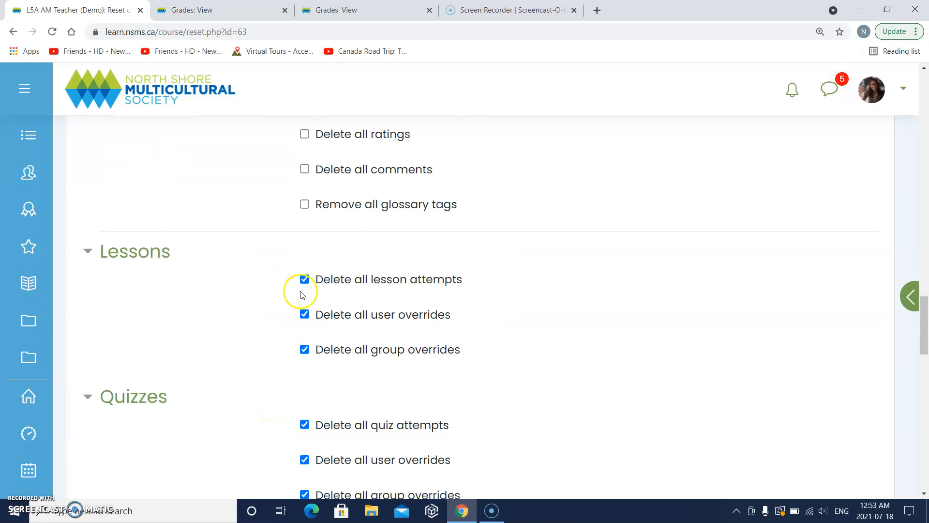
scroll(274, 362, down, 6)
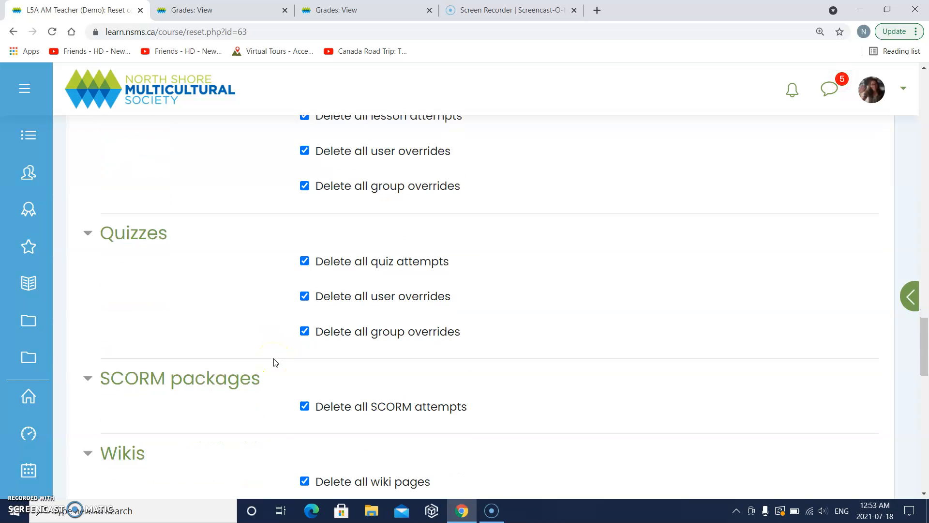
scroll(275, 362, down, 6)
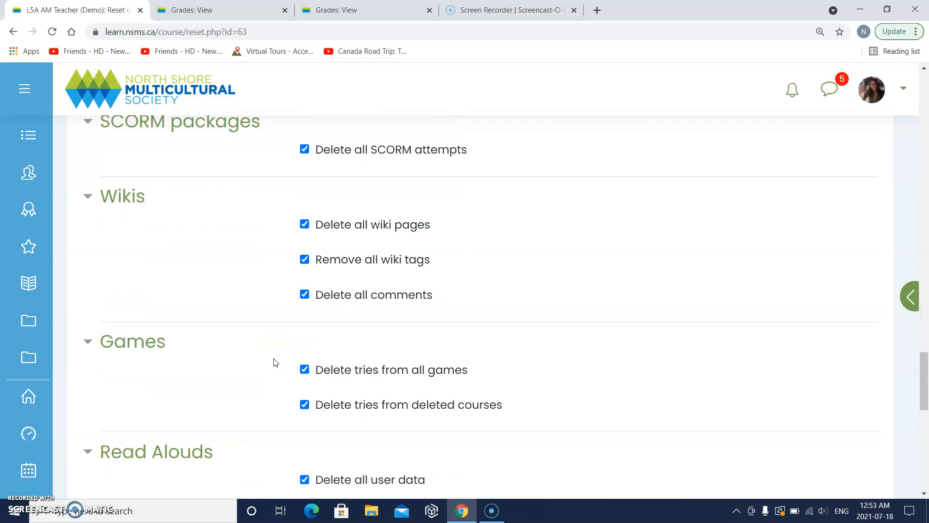
scroll(276, 363, down, 6)
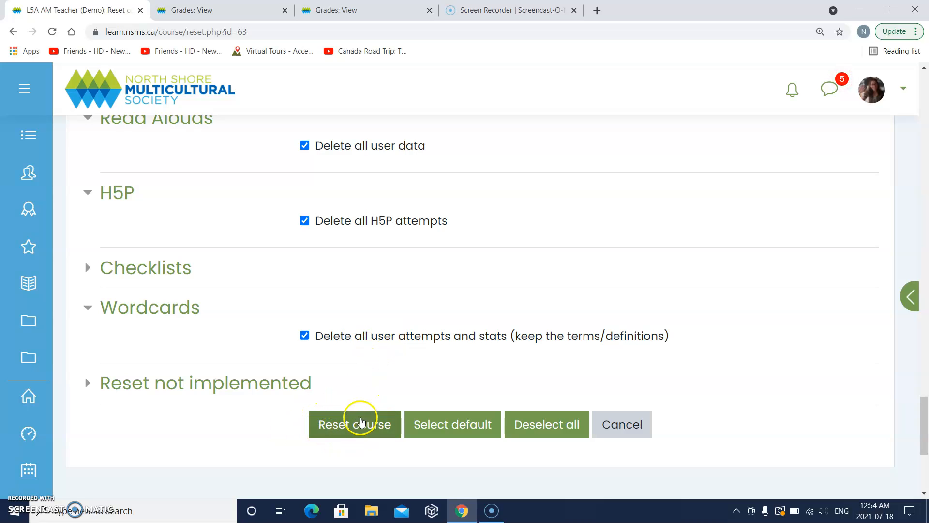
click(351, 428)
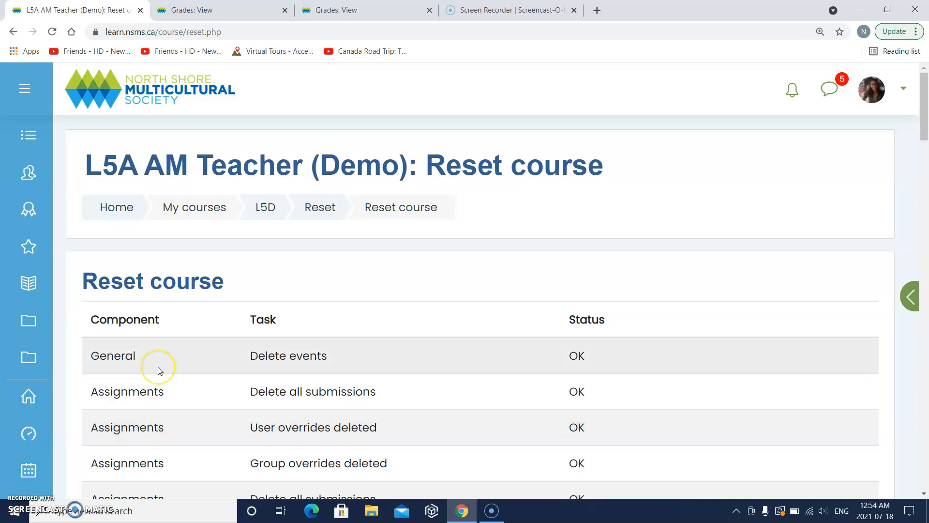
- Examine the task and status of each component in the reset results, from General through Gradebook
scroll(160, 371, down, 1)
scroll(160, 370, down, 1)
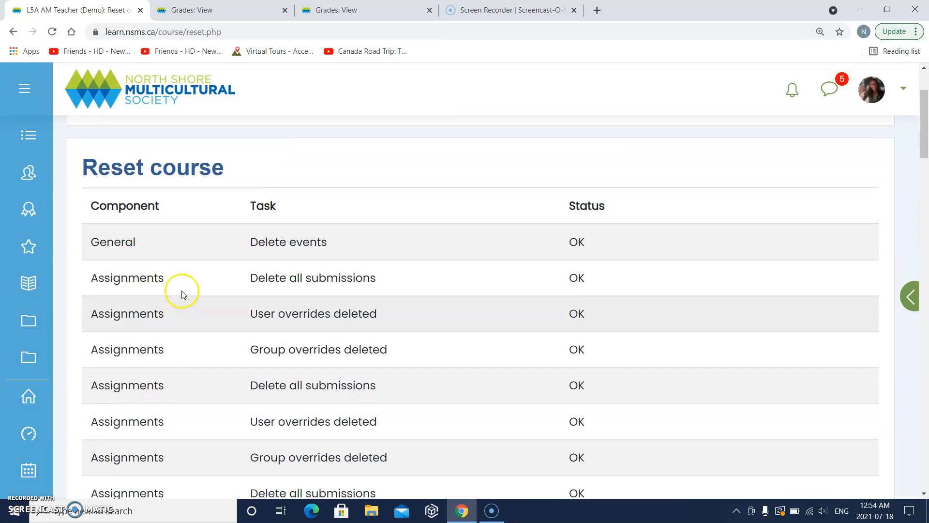
scroll(209, 274, down, 1)
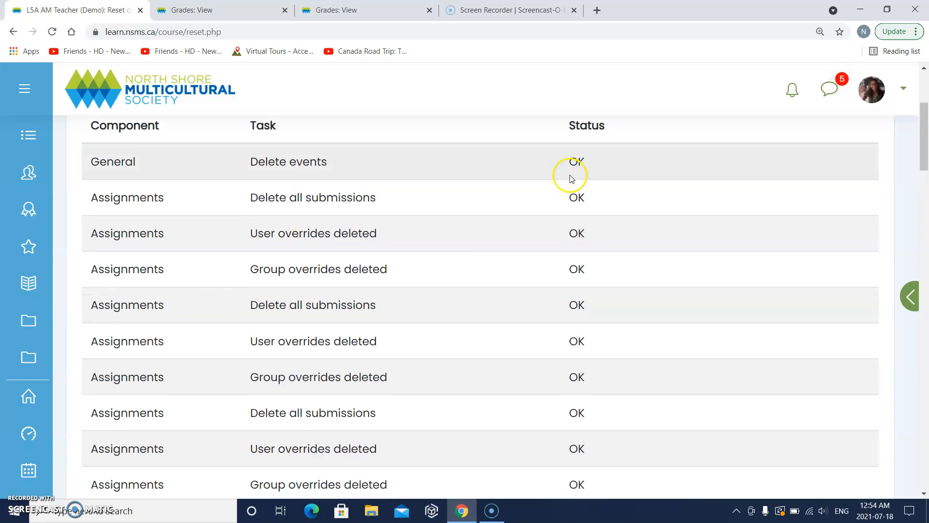
scroll(556, 348, down, 1)
scroll(556, 348, down, 3)
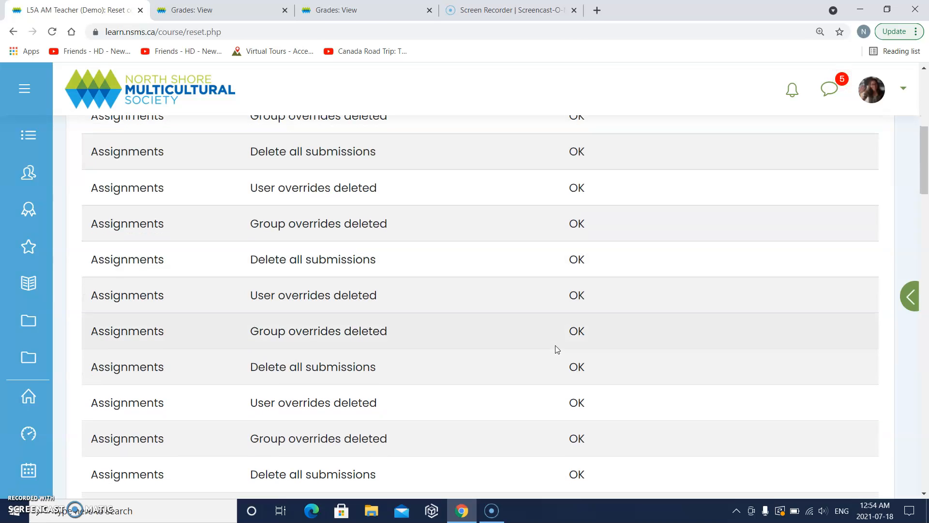
scroll(555, 344, down, 3)
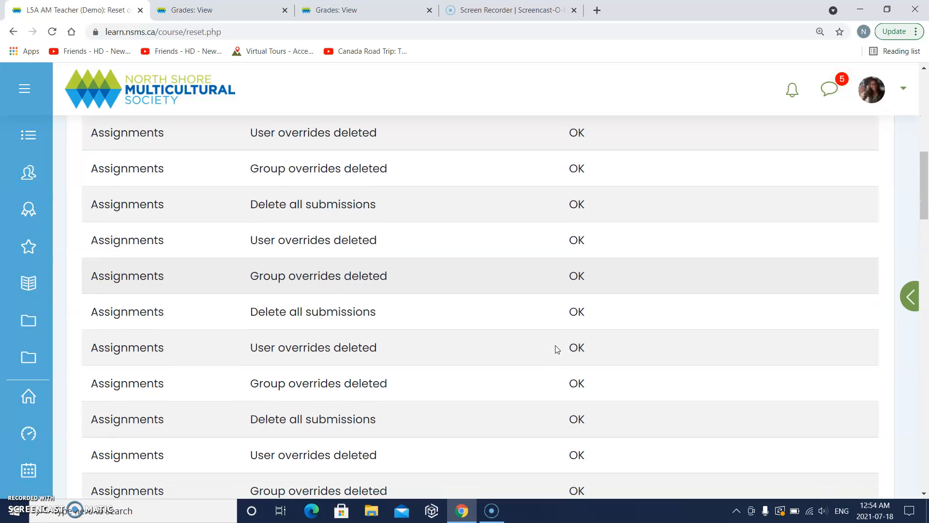
scroll(520, 379, down, 5)
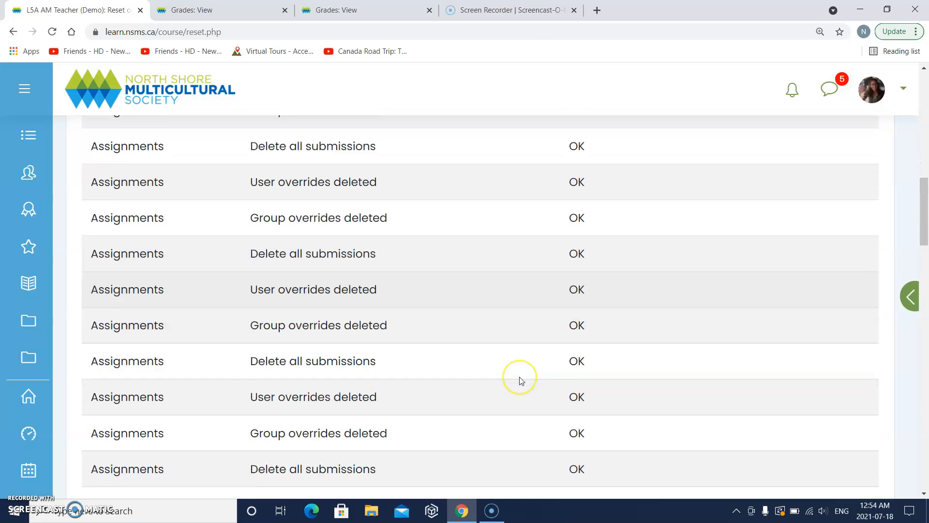
scroll(521, 381, down, 8)
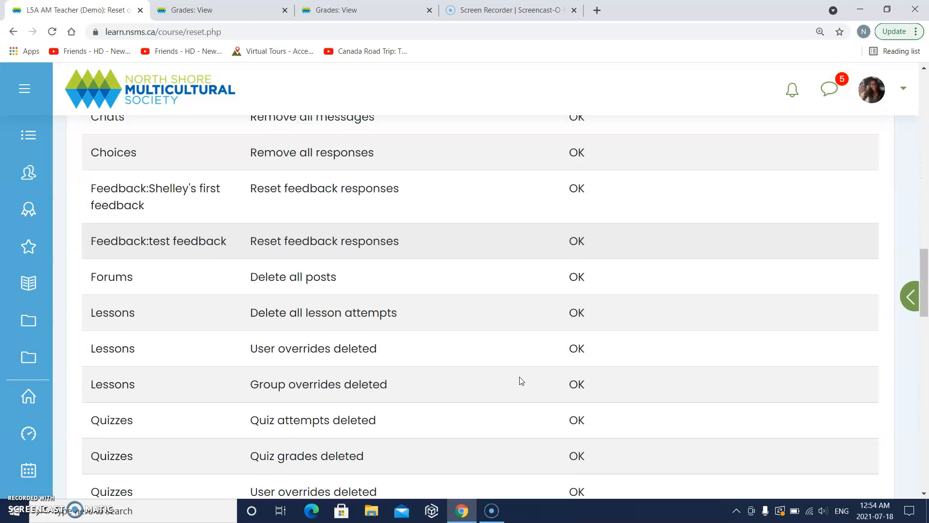
scroll(521, 381, down, 10)
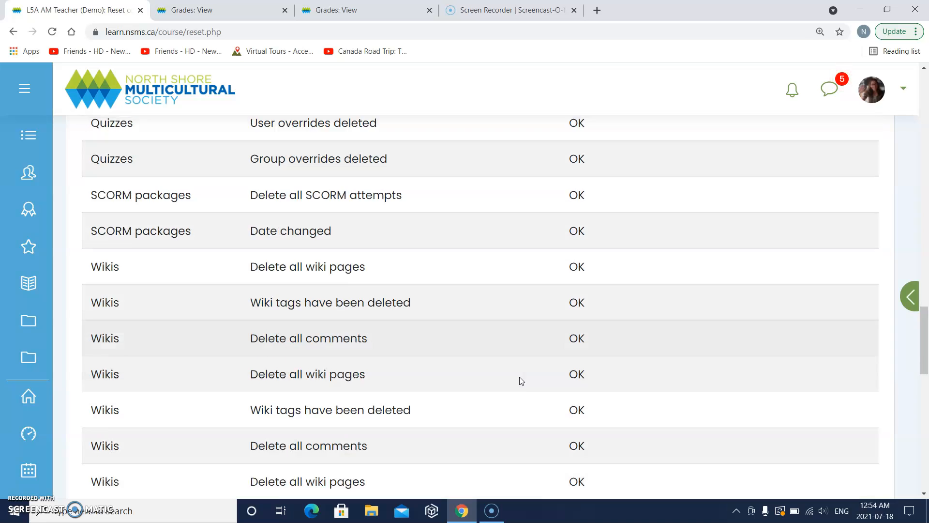
scroll(521, 380, down, 4)
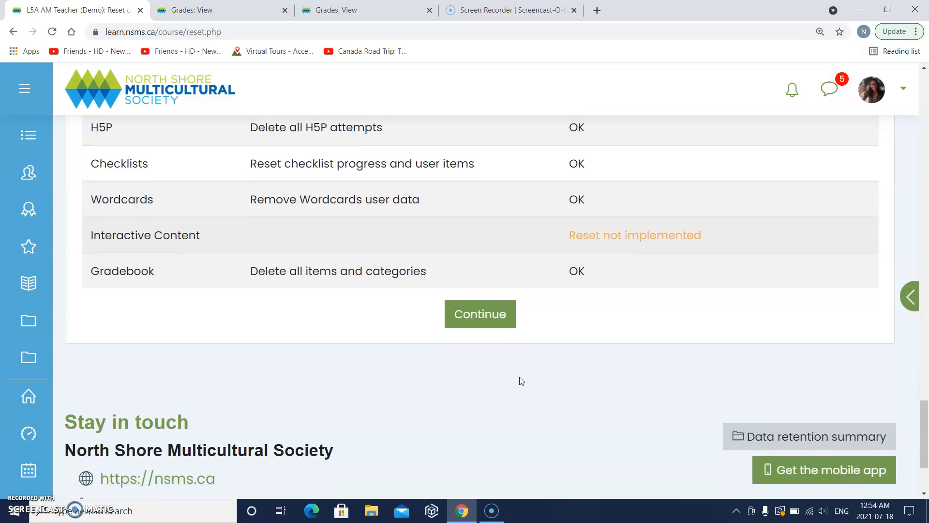
scroll(521, 381, up, 1)
scroll(521, 381, up, 1)
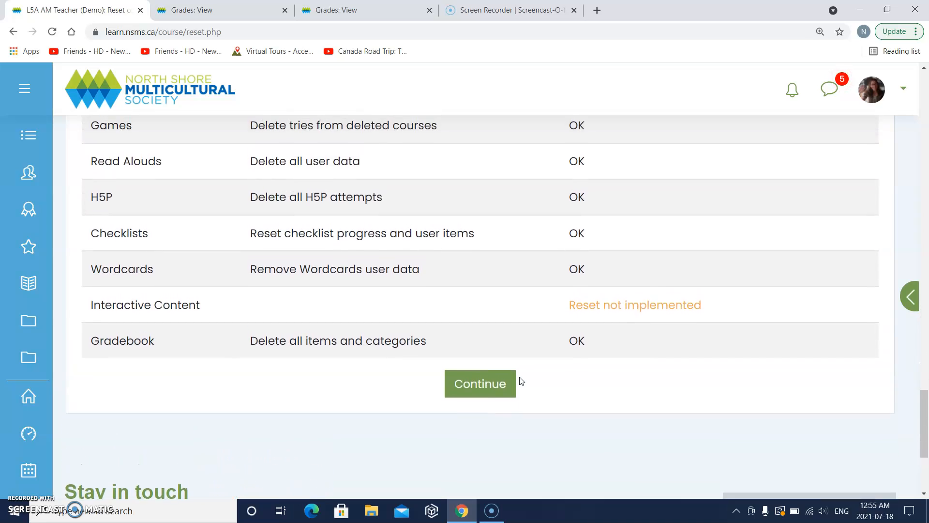
scroll(519, 380, down, 1)
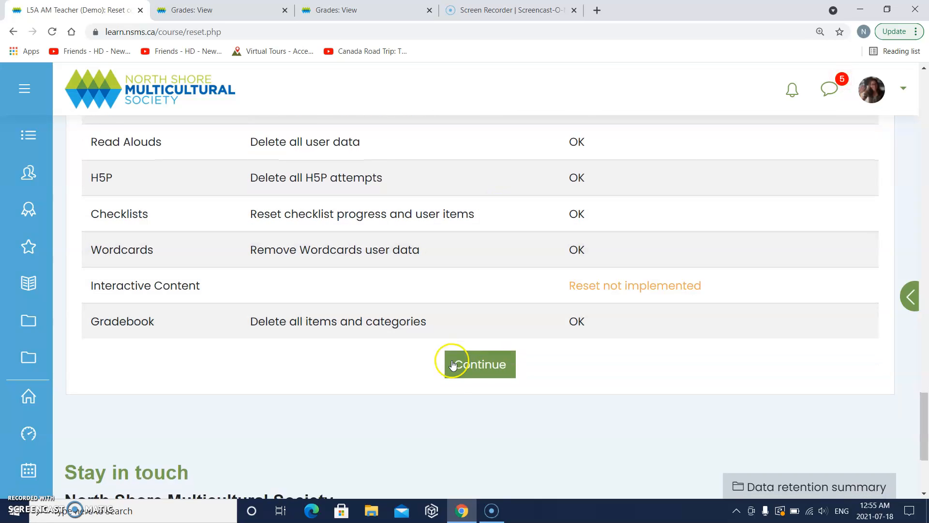
- Continue to the course page and open its grader report at the participants' grades table
click(487, 364)
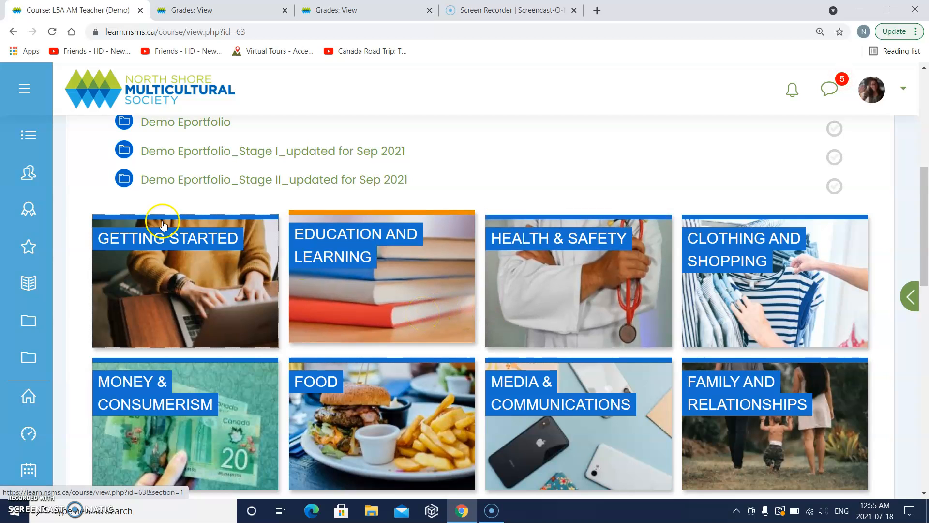
click(32, 286)
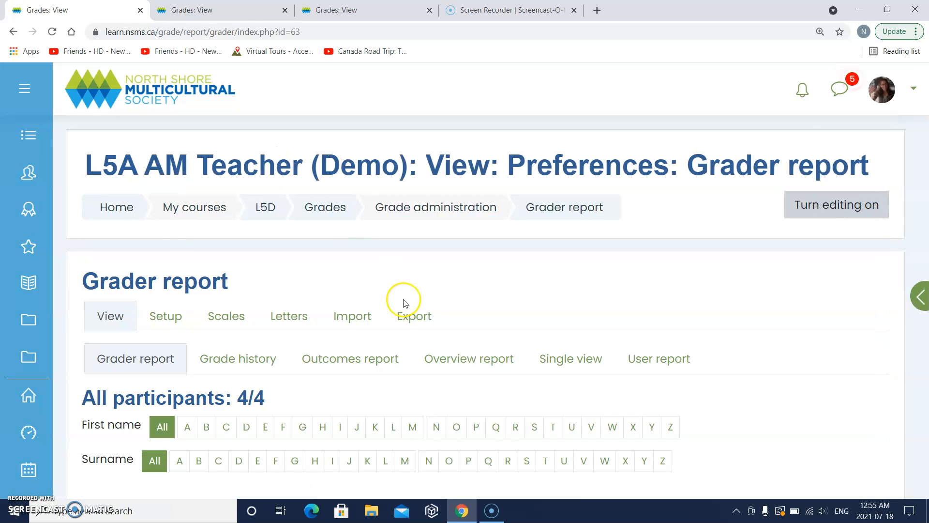
scroll(405, 300, down, 6)
right_click(405, 301)
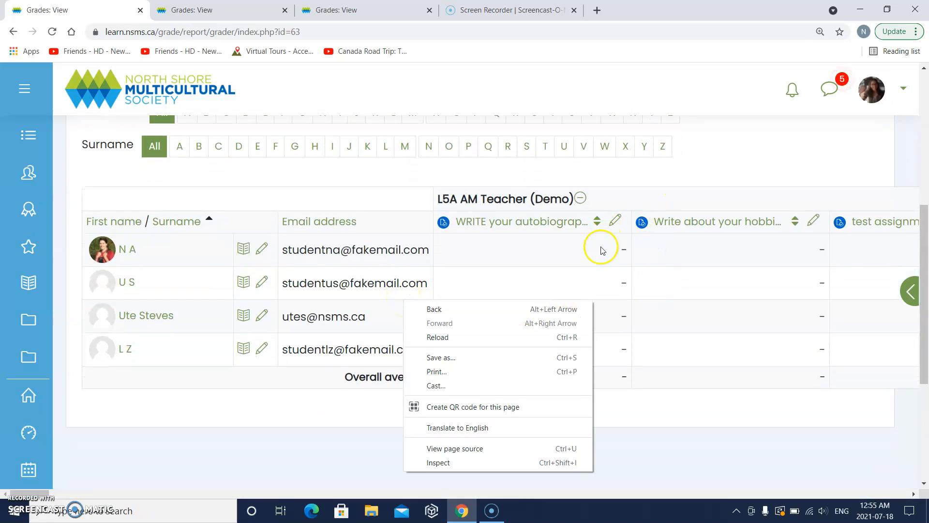
click(634, 198)
- Examine the assignment, crossword, H5P, lesson and quiz columns of the grader report for leftover student grades
scroll(632, 297, right, 10)
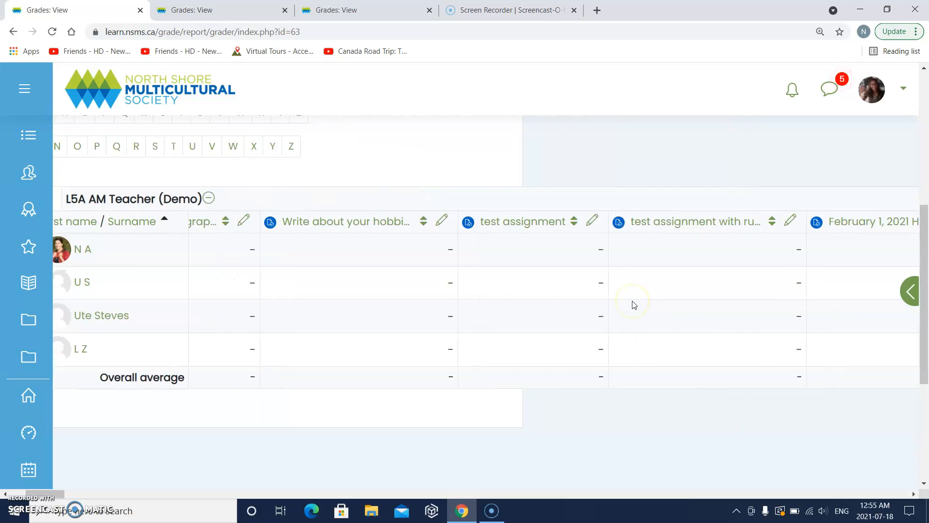
scroll(634, 305, right, 15)
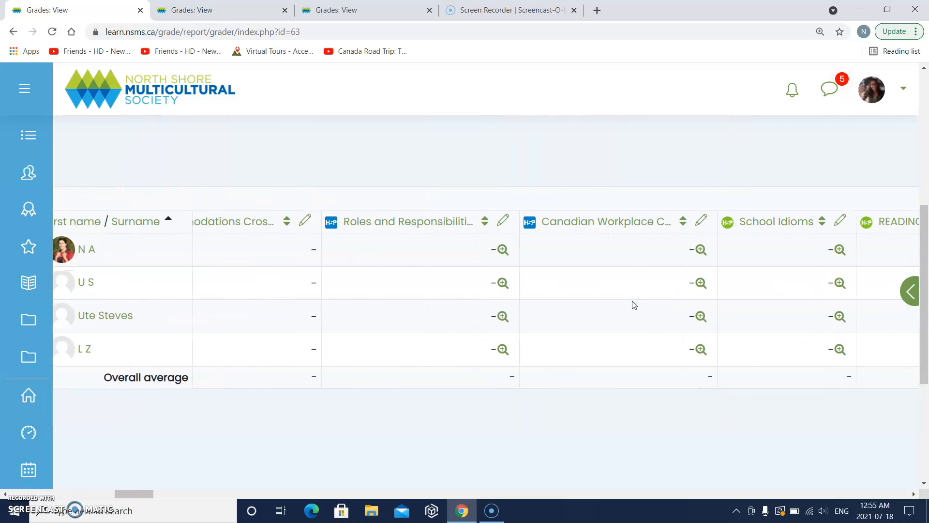
scroll(634, 305, left, 10)
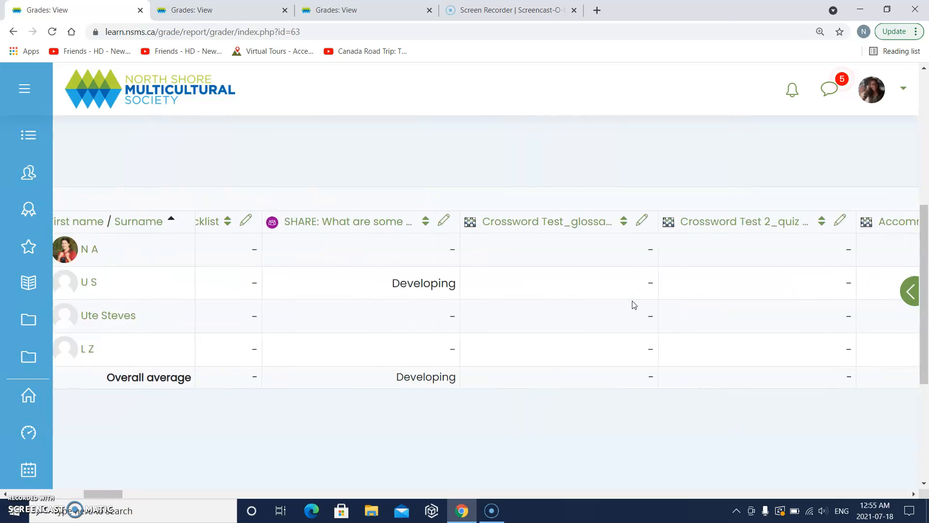
scroll(627, 307, right, 12)
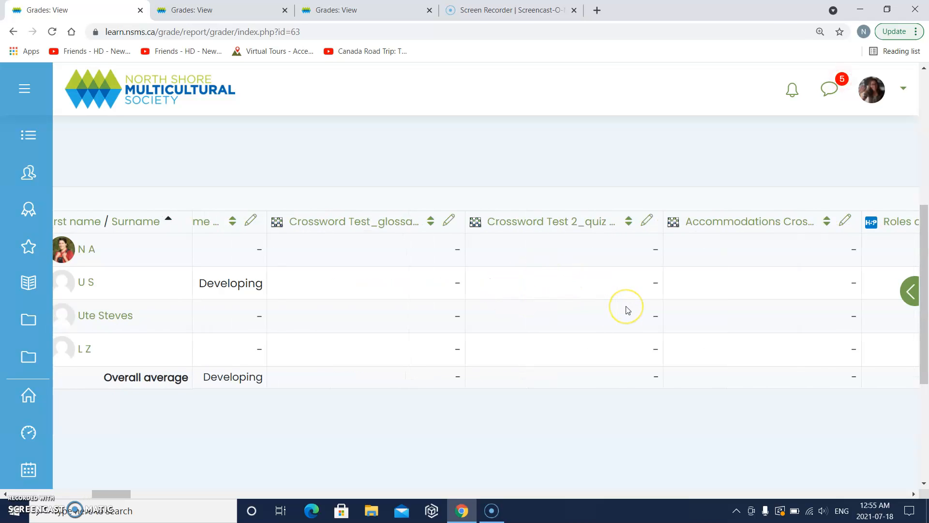
scroll(627, 310, right, 12)
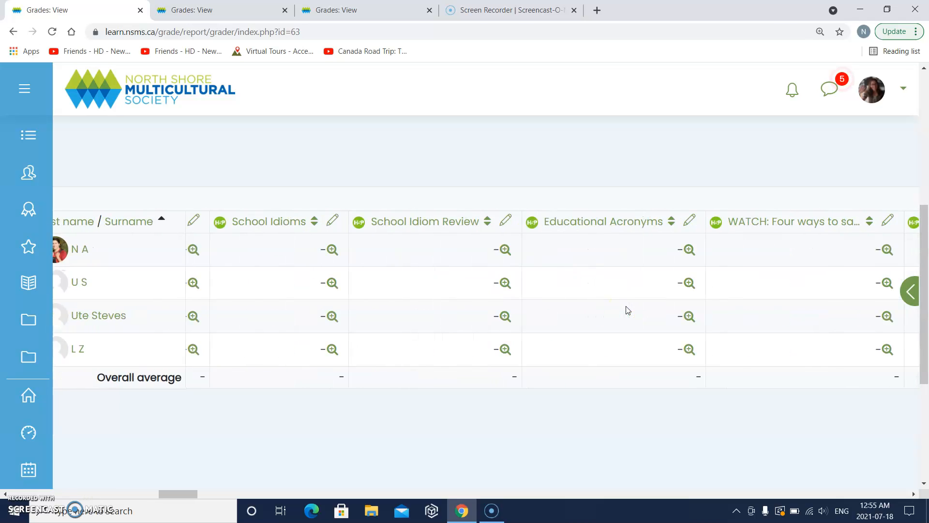
scroll(627, 310, right, 12)
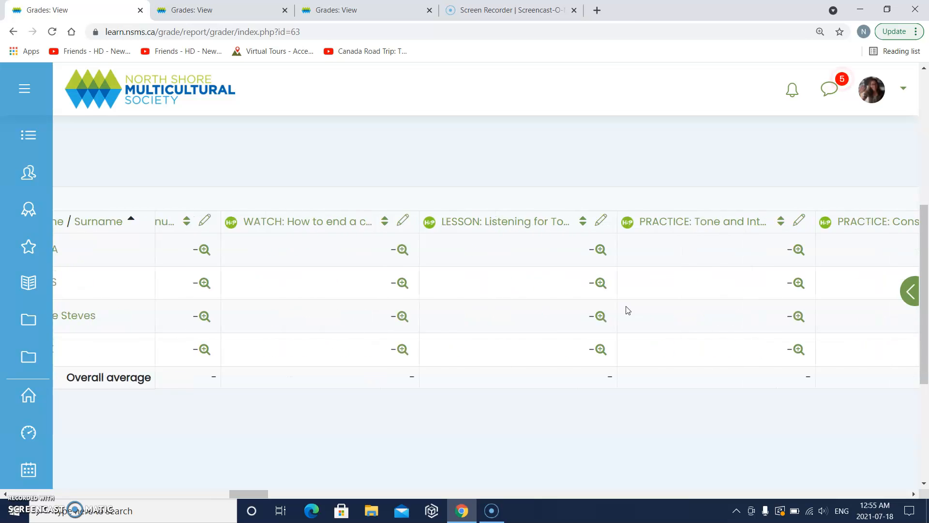
scroll(628, 310, right, 12)
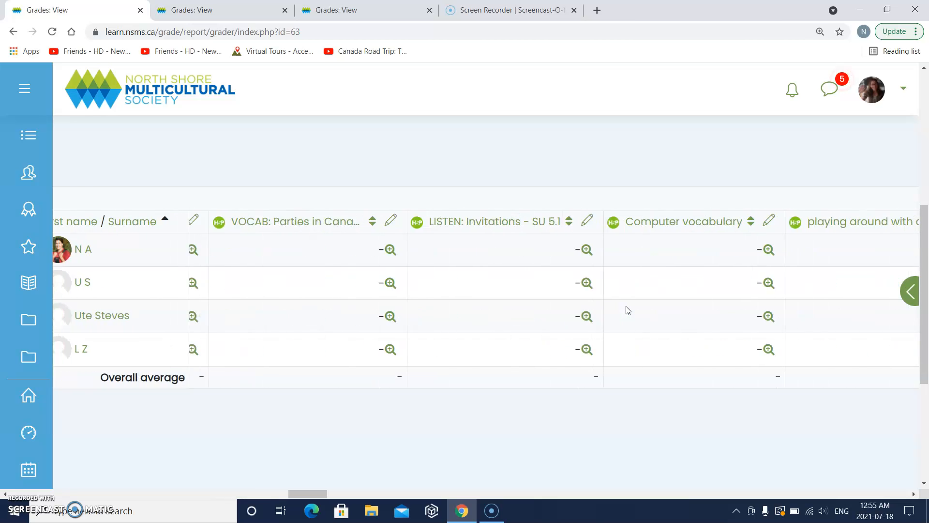
scroll(628, 310, right, 10)
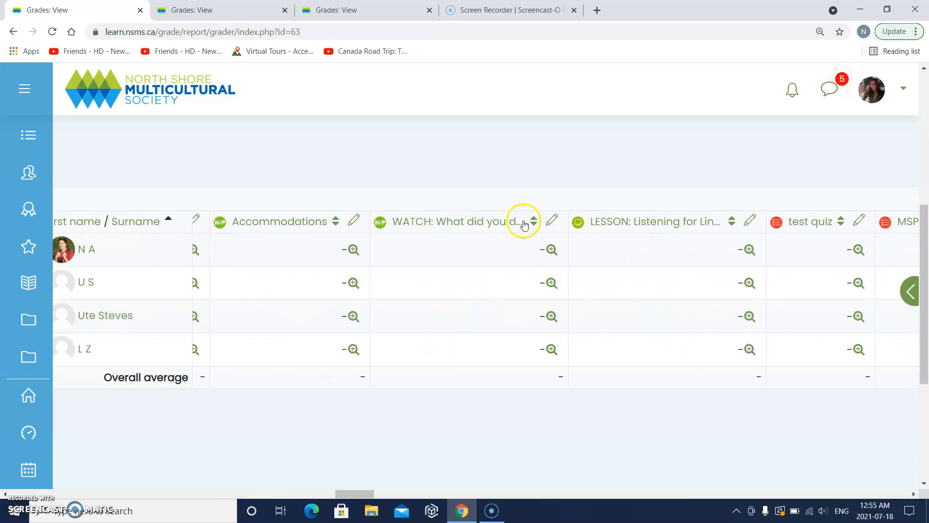
- Leave the grader report and open the course's Education and Learning section
scroll(501, 180, up, 3)
scroll(501, 180, up, 1)
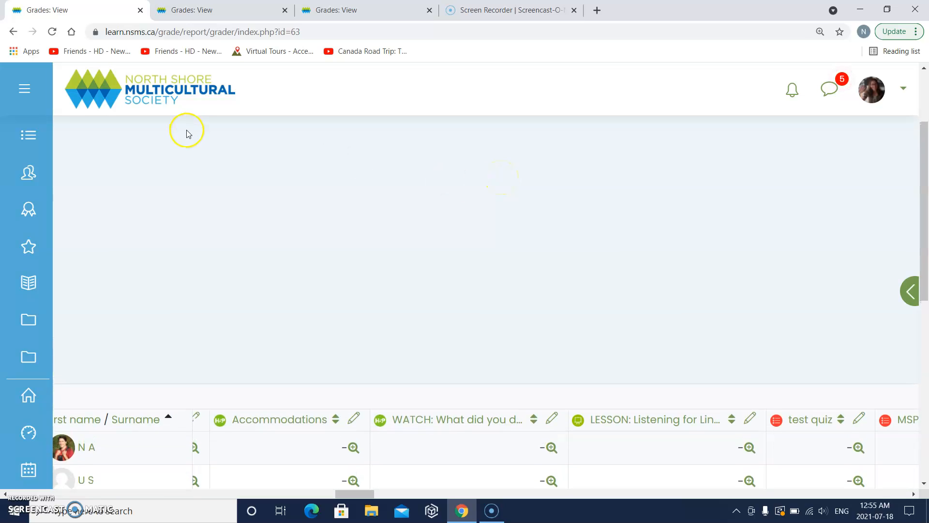
scroll(112, 157, up, 2)
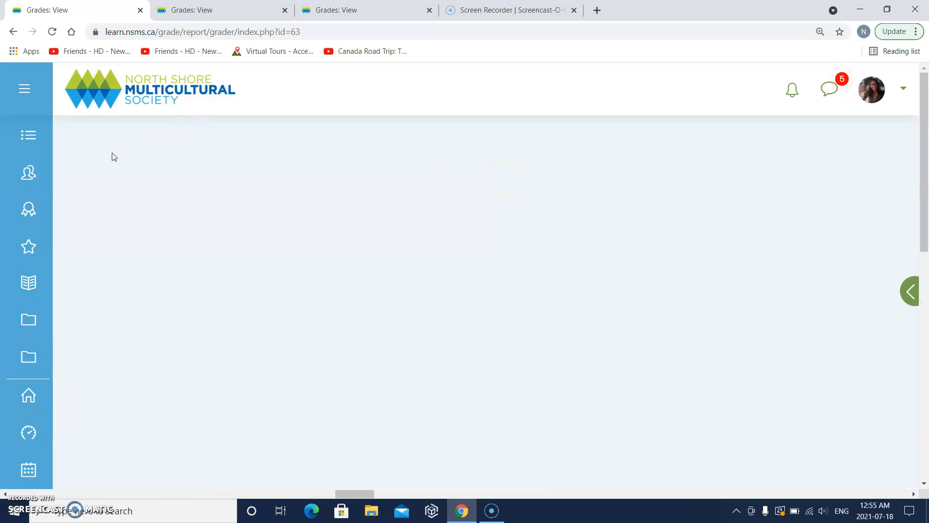
scroll(113, 156, down, 2)
click(29, 136)
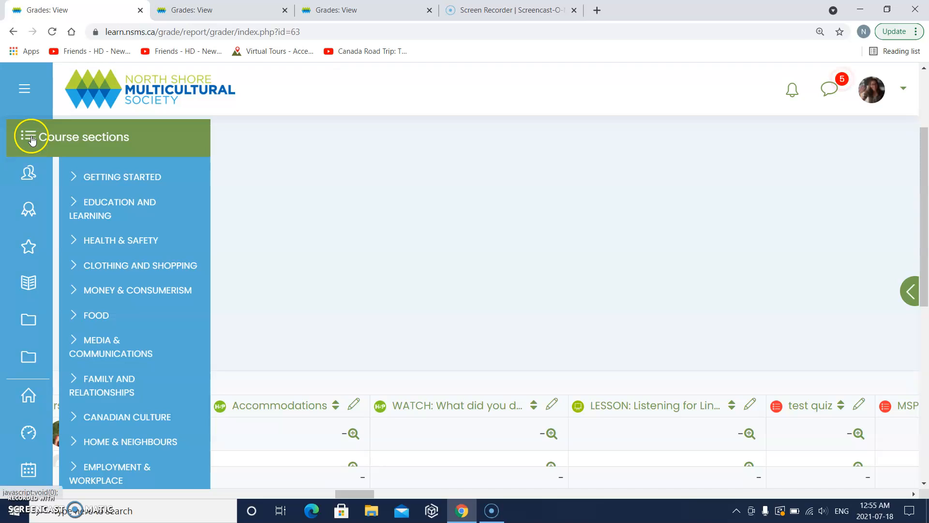
click(94, 208)
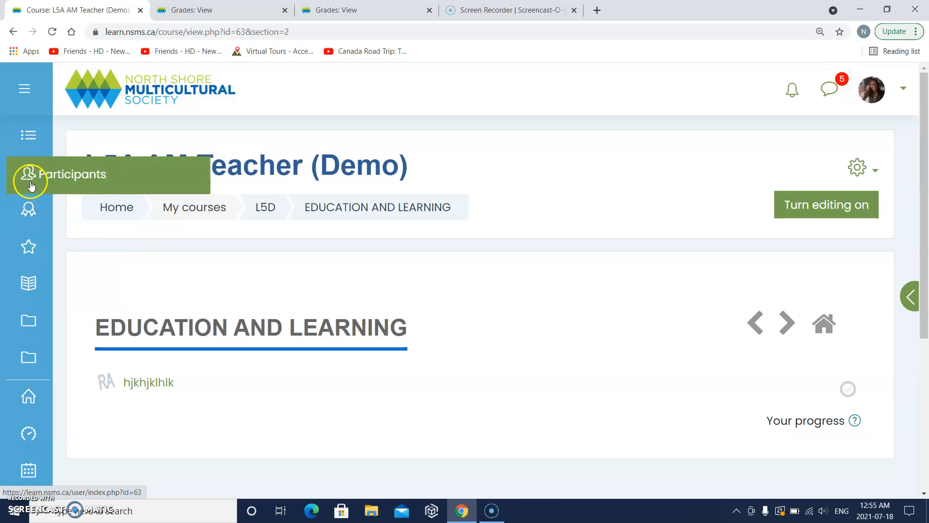
- Open the Getting Started section and check its forum "SHARE: What are some of your favourite things?" for leftover discussion topics
mouse_move(30, 138)
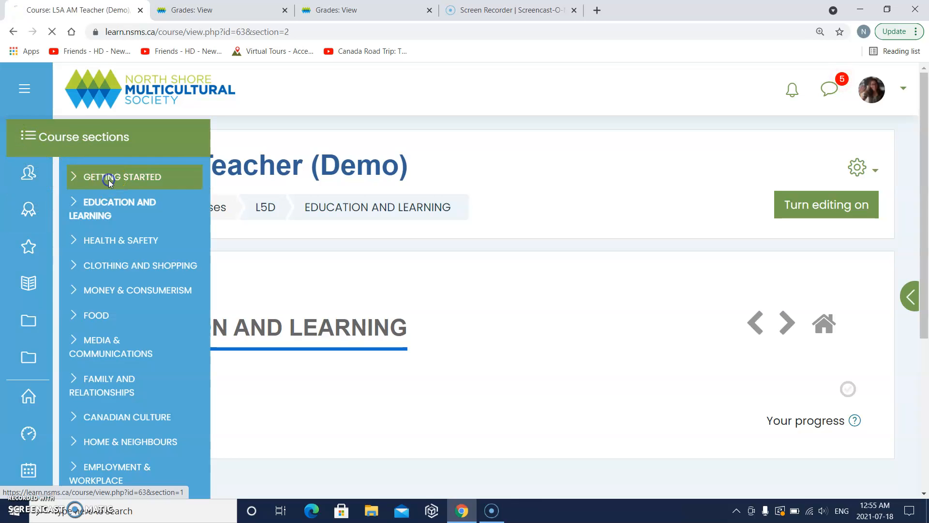
scroll(246, 261, down, 3)
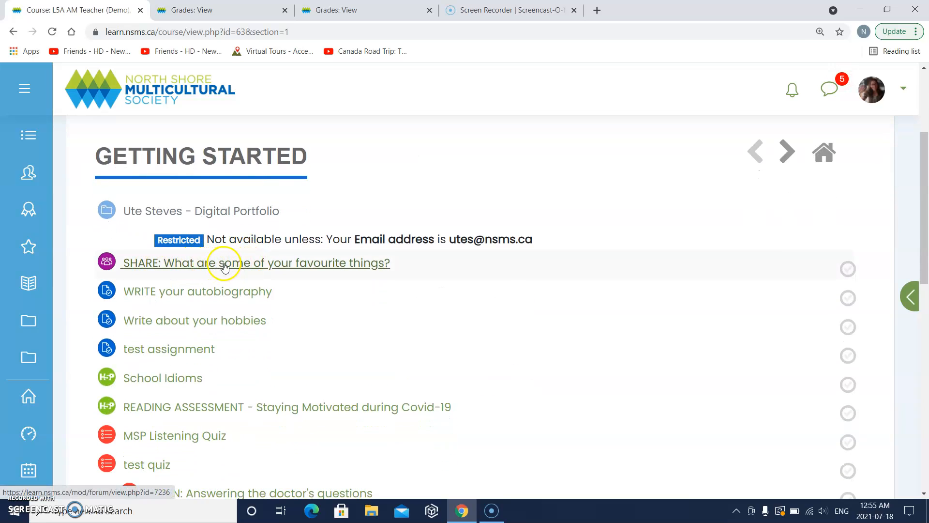
click(224, 267)
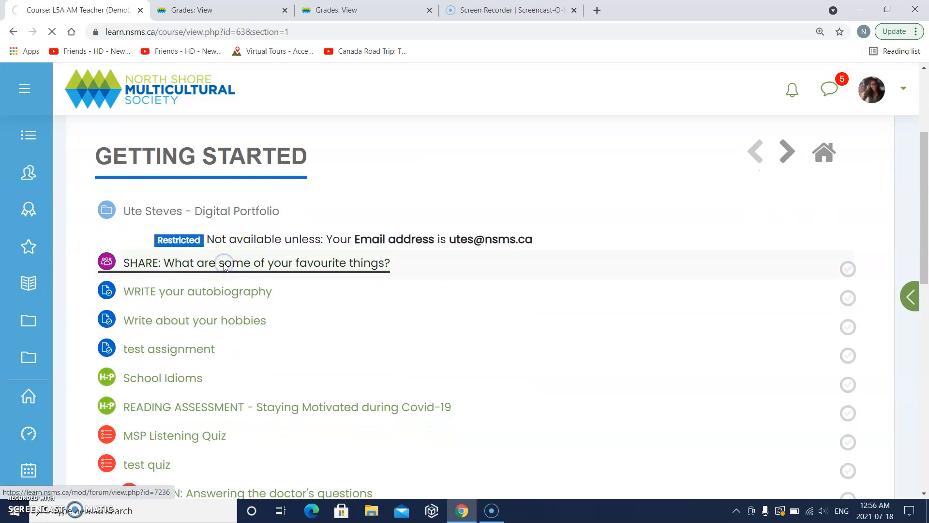
scroll(224, 326, down, 2)
scroll(224, 325, down, 2)
scroll(224, 325, up, 3)
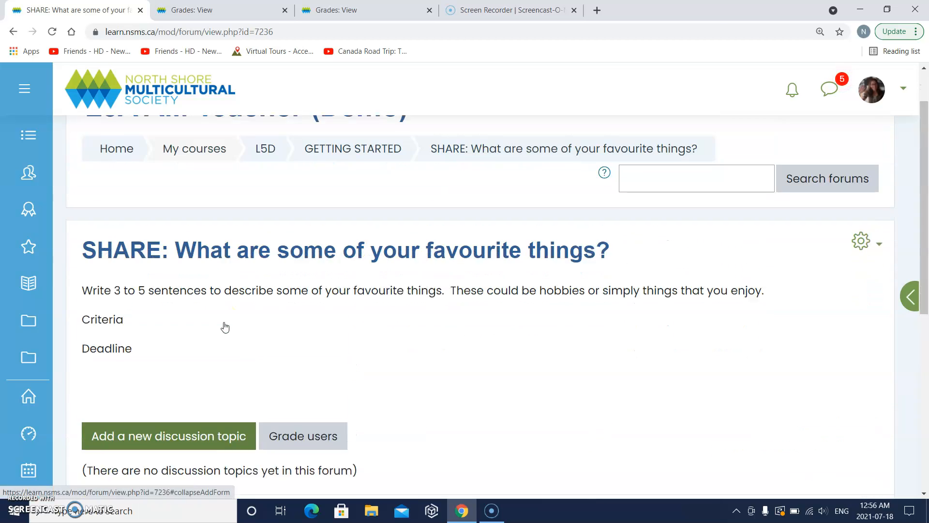
scroll(224, 327, up, 1)
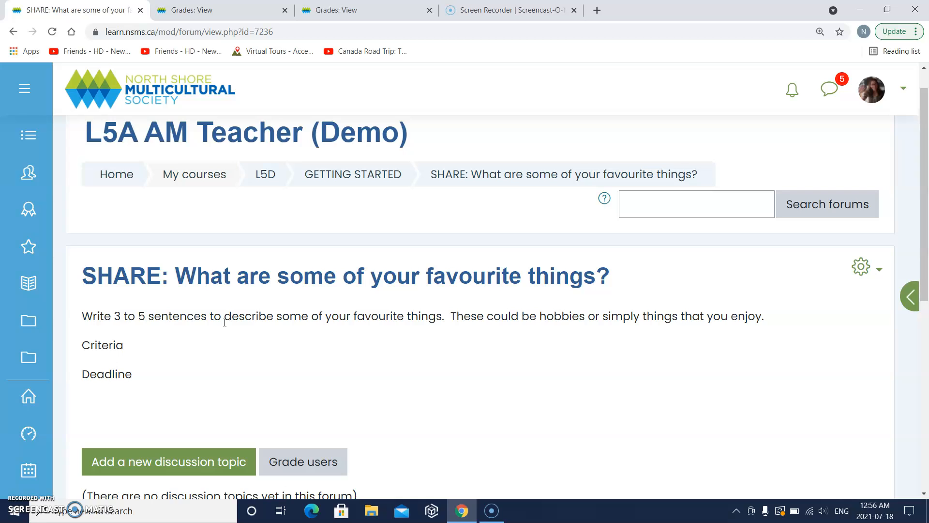